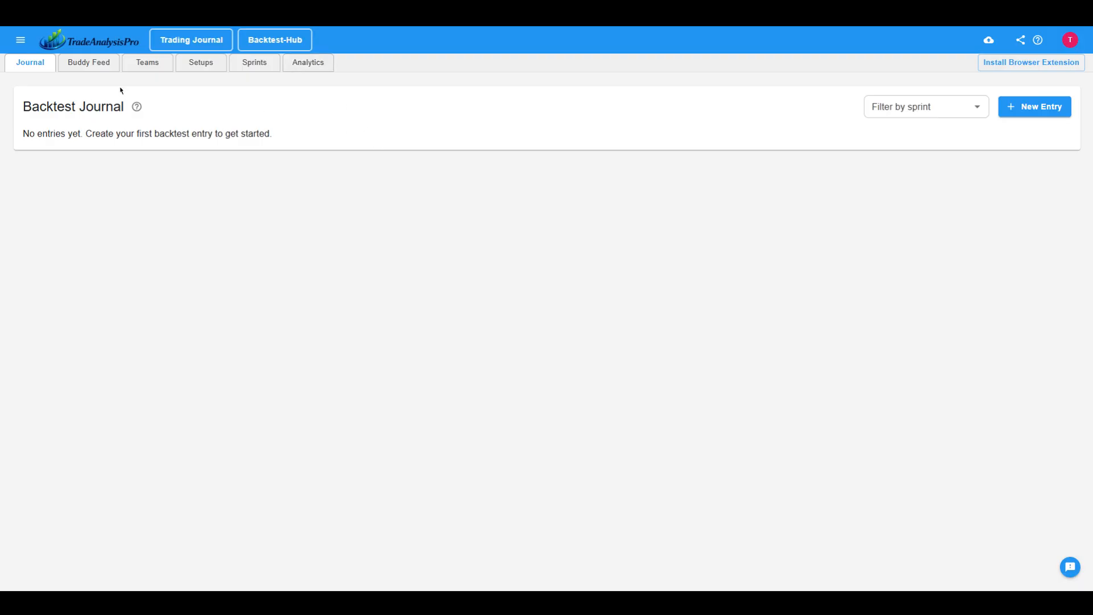
Start creating a new team and name it "Active Traders Group".
left_click(147, 64)
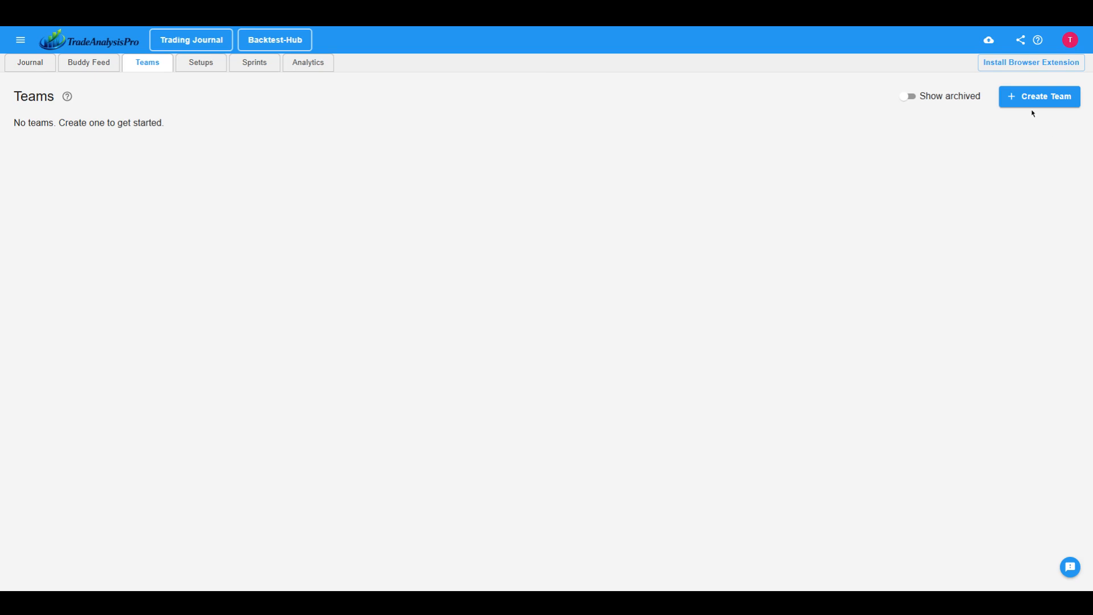
left_click(1034, 101)
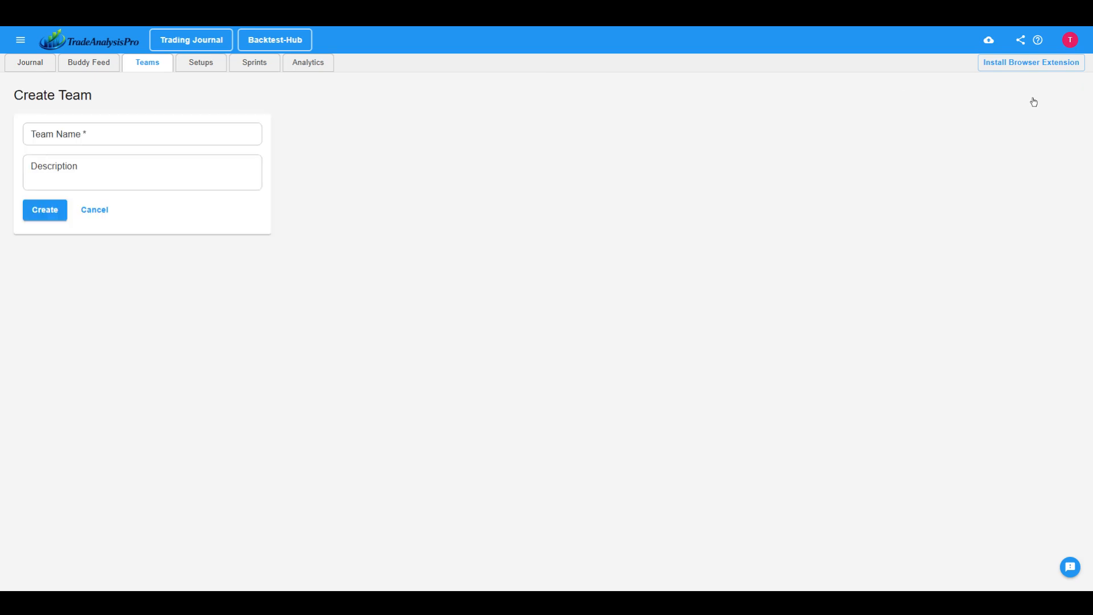
left_click(153, 136)
type("ActiveTraders Gro")
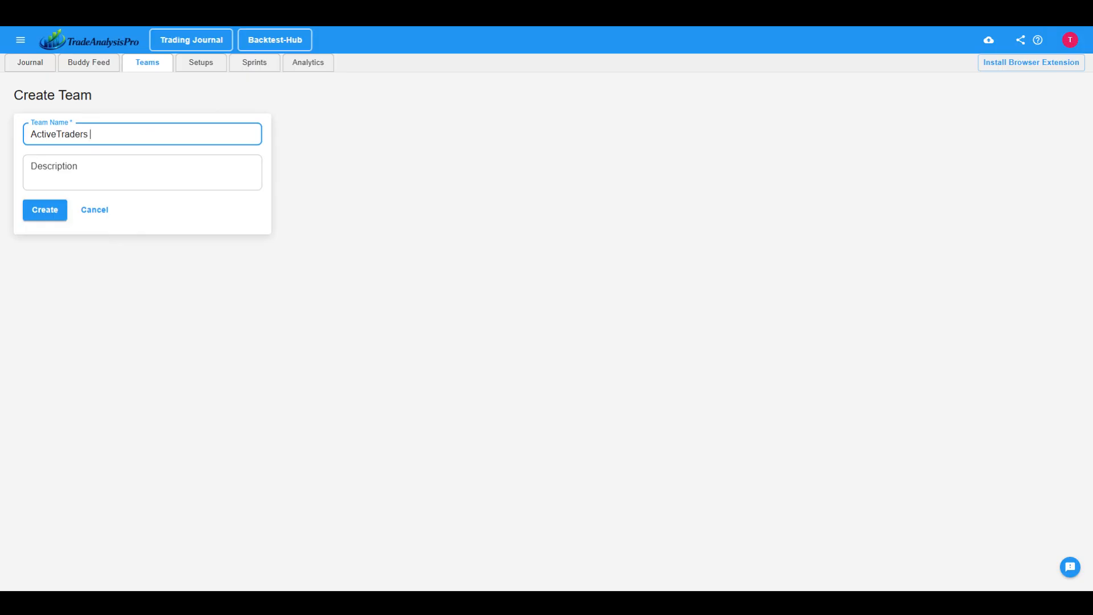
key("BackSpace")
type("oup")
Describe the team as "This team is for all active traders to collaborate on backtesting" and create it.
left_click(74, 166)
type("Ti")
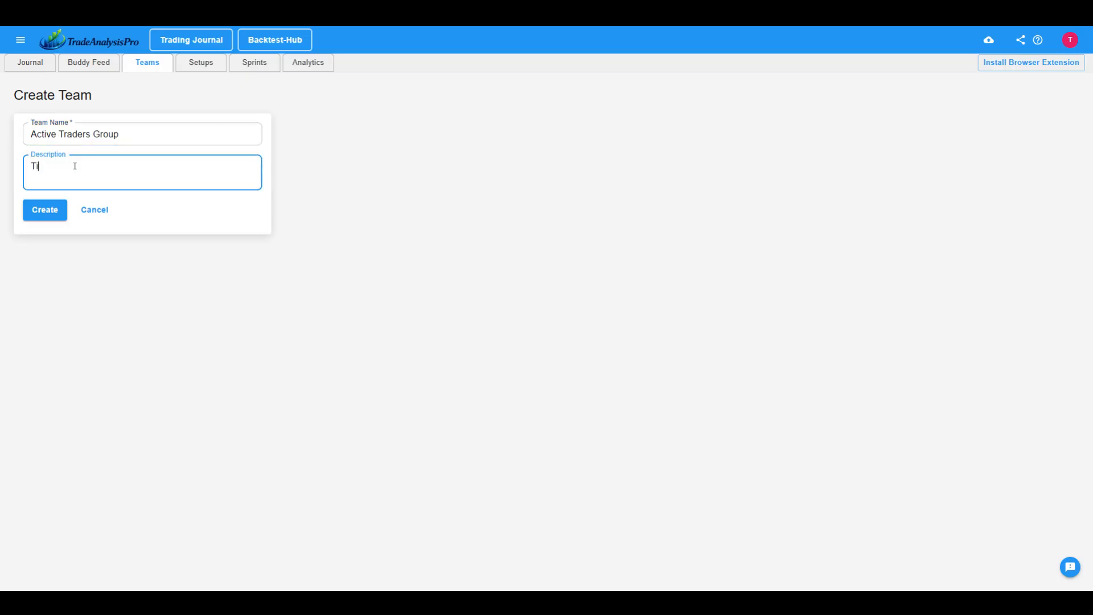
type("his team is for all active rraders to col")
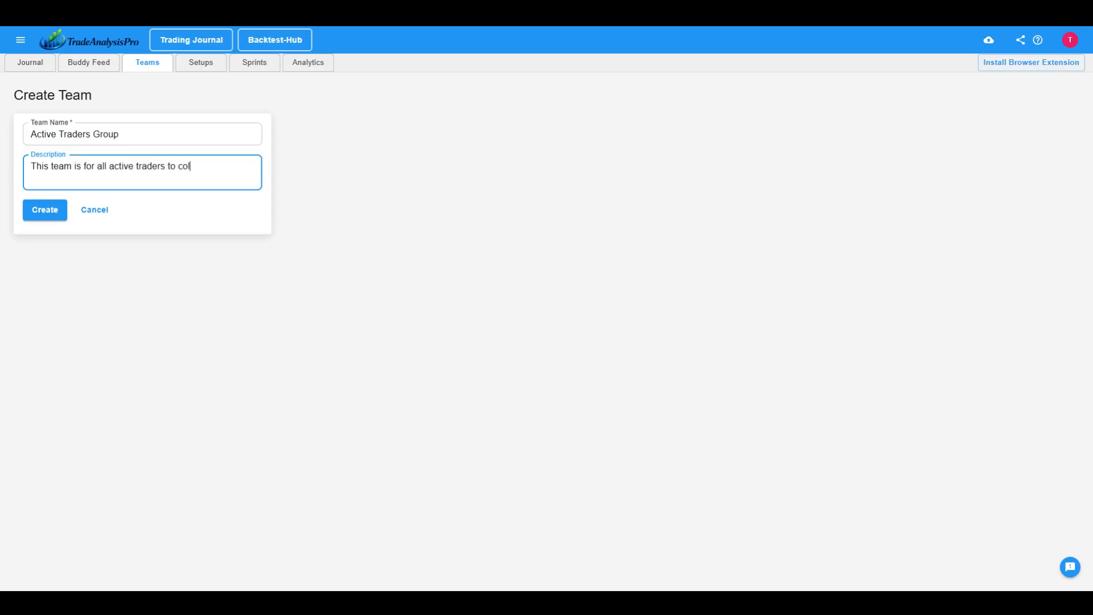
type("laborate on backtesting")
left_click(45, 211)
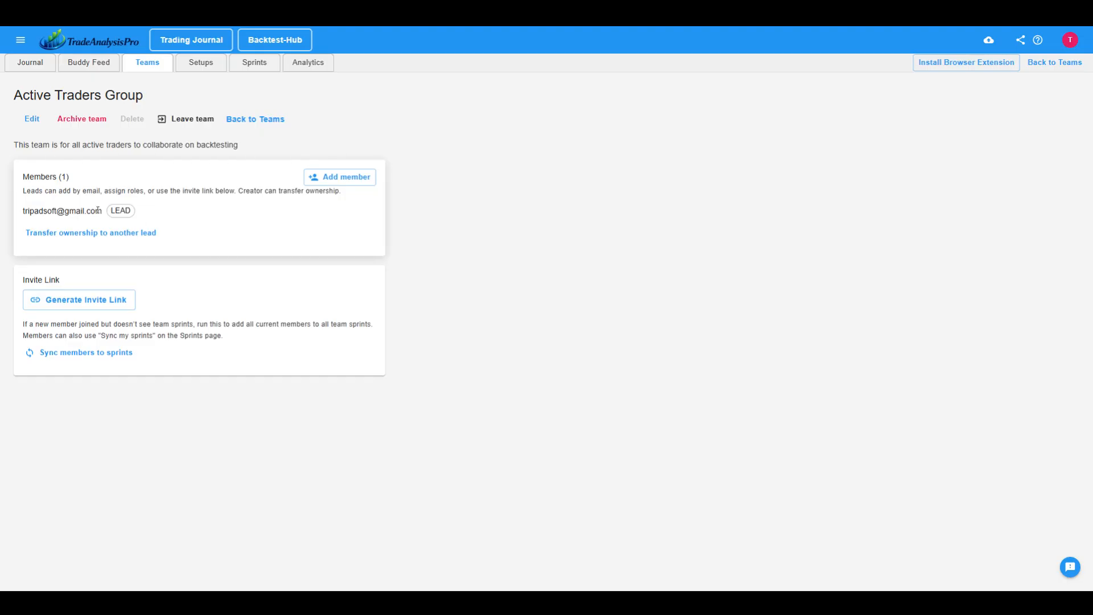
Add a new member to the team by entering their email and assigning the Member role.
left_click_drag(129, 211, 113, 209)
left_click(177, 198)
left_click(341, 179)
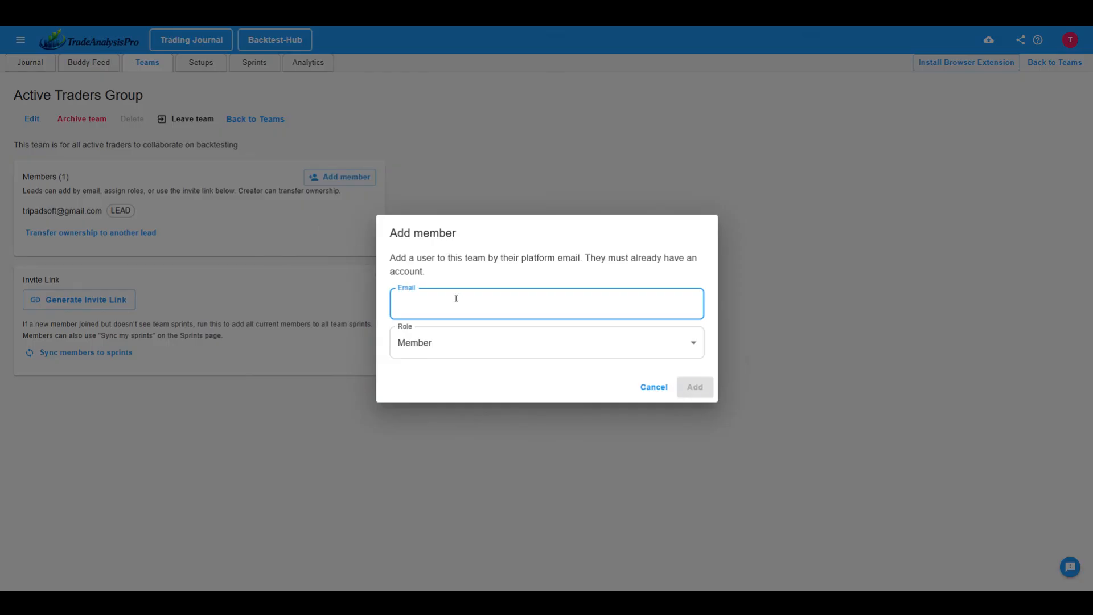
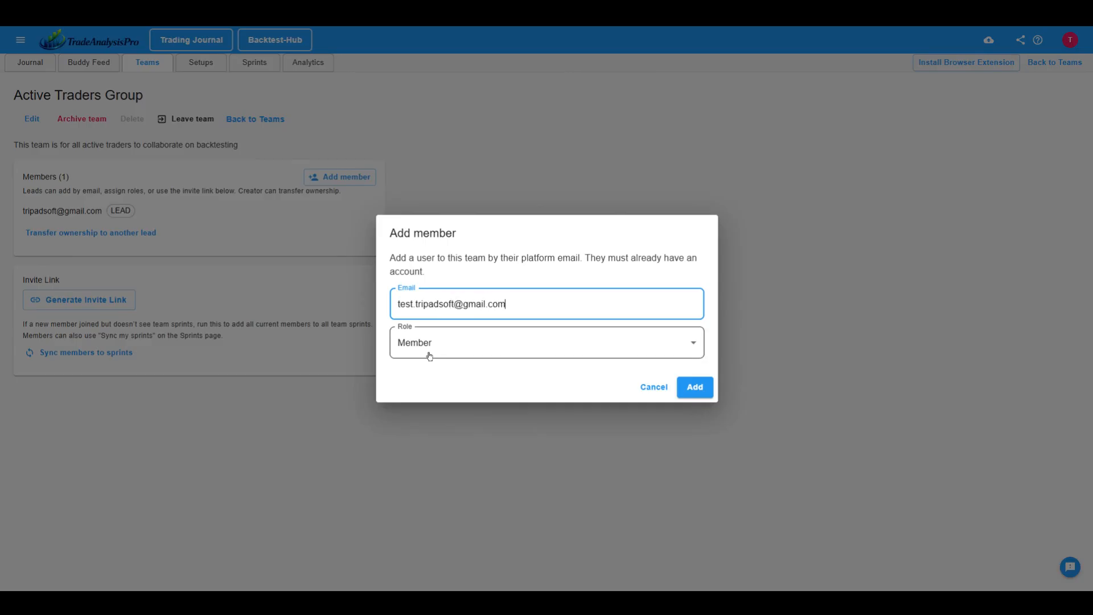
left_click(455, 342)
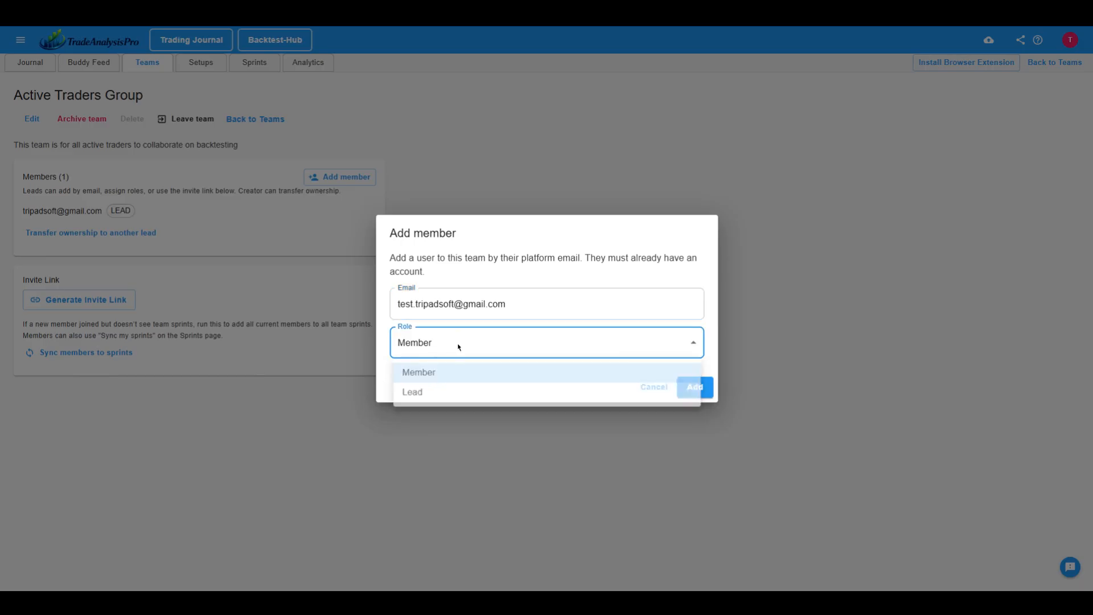
left_click(444, 374)
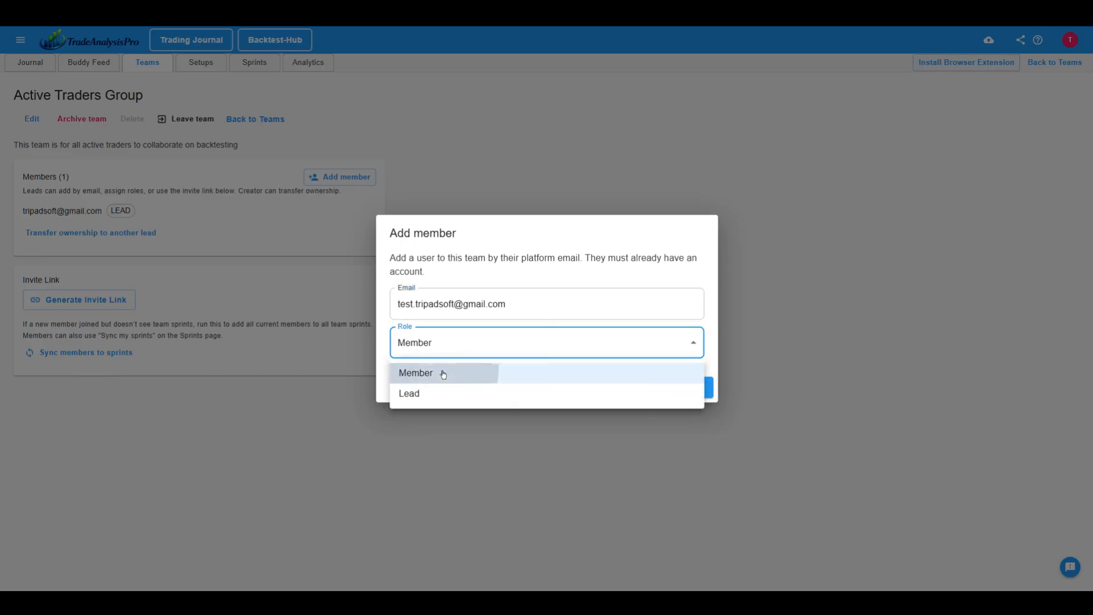
left_click(694, 387)
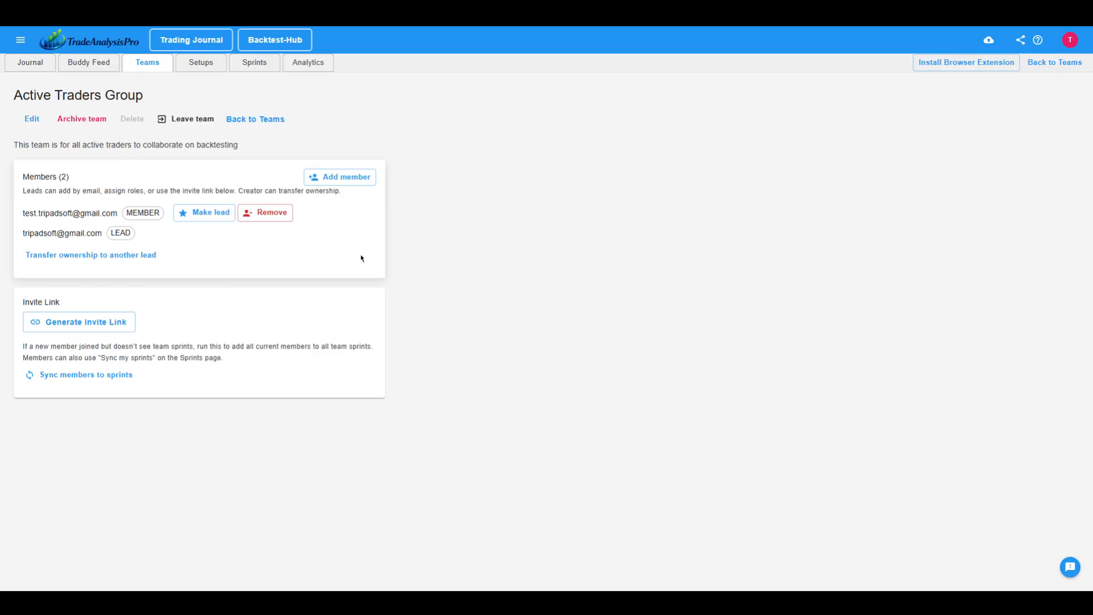
Start a new trade setup among the personal setups and name it "5EMA PCO 50 EMA".
left_click(201, 63)
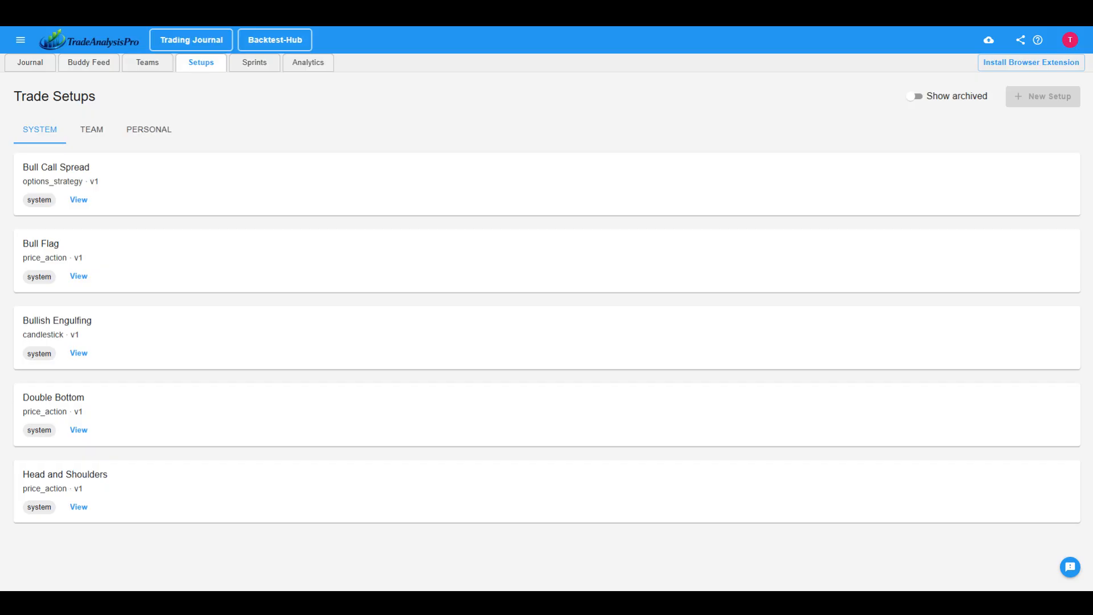
left_click(91, 130)
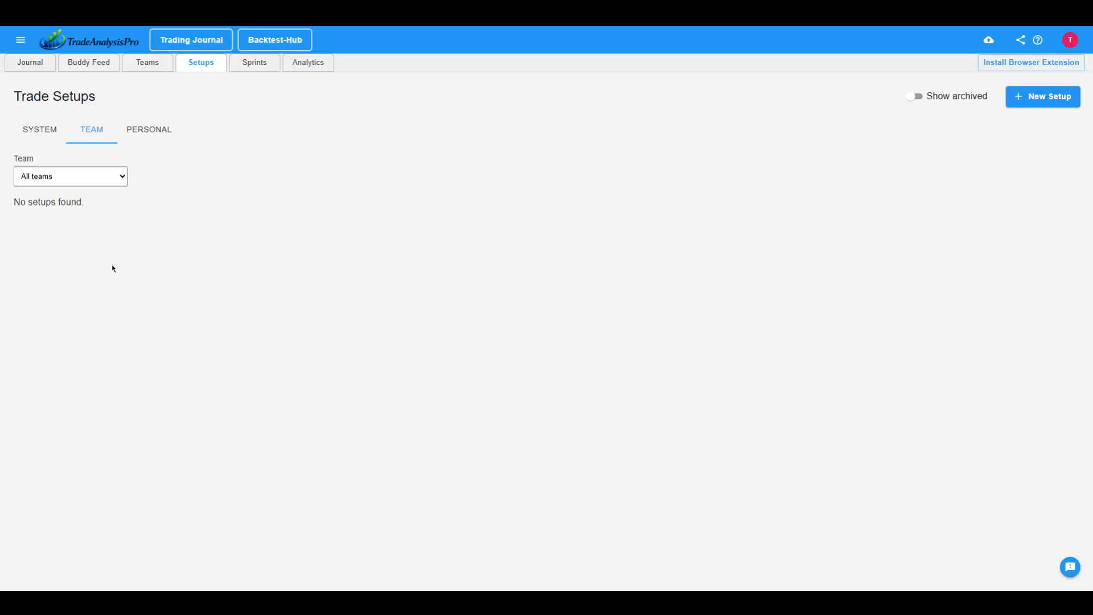
left_click(158, 133)
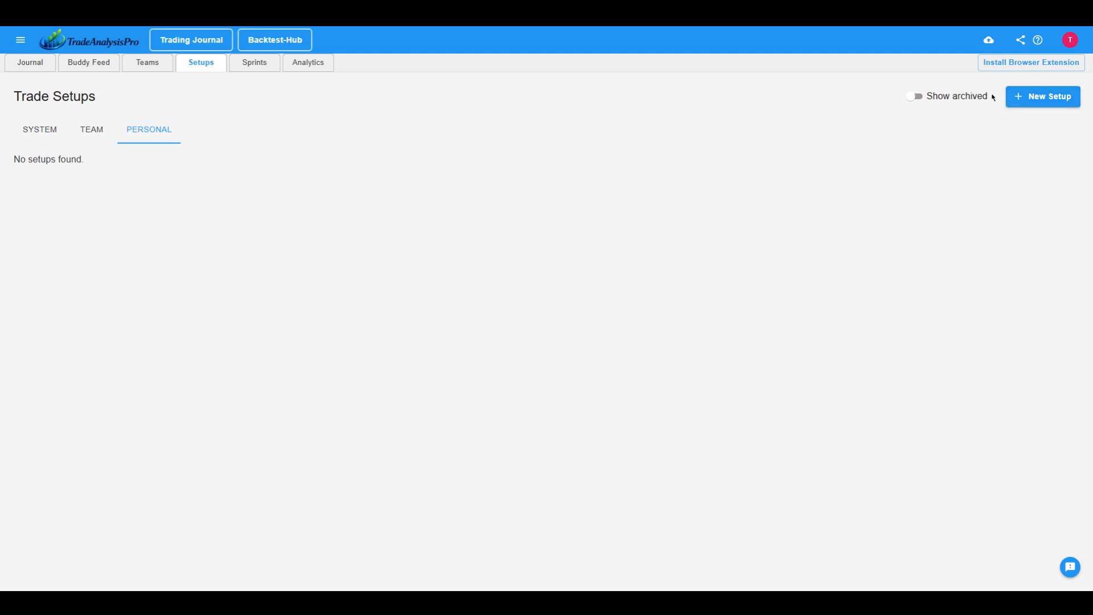
left_click(1018, 101)
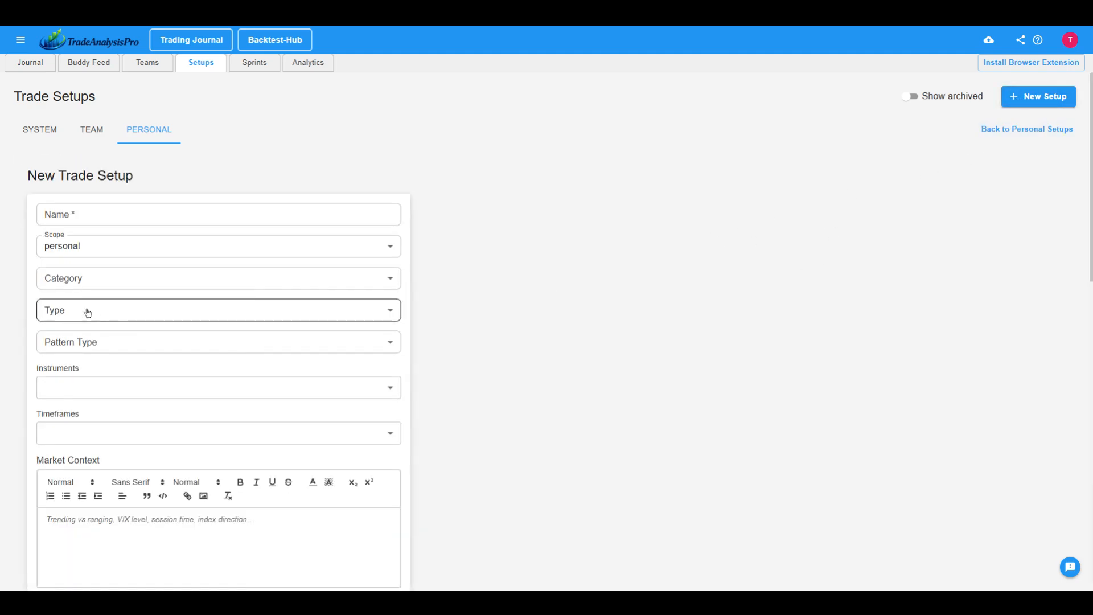
left_click(103, 216)
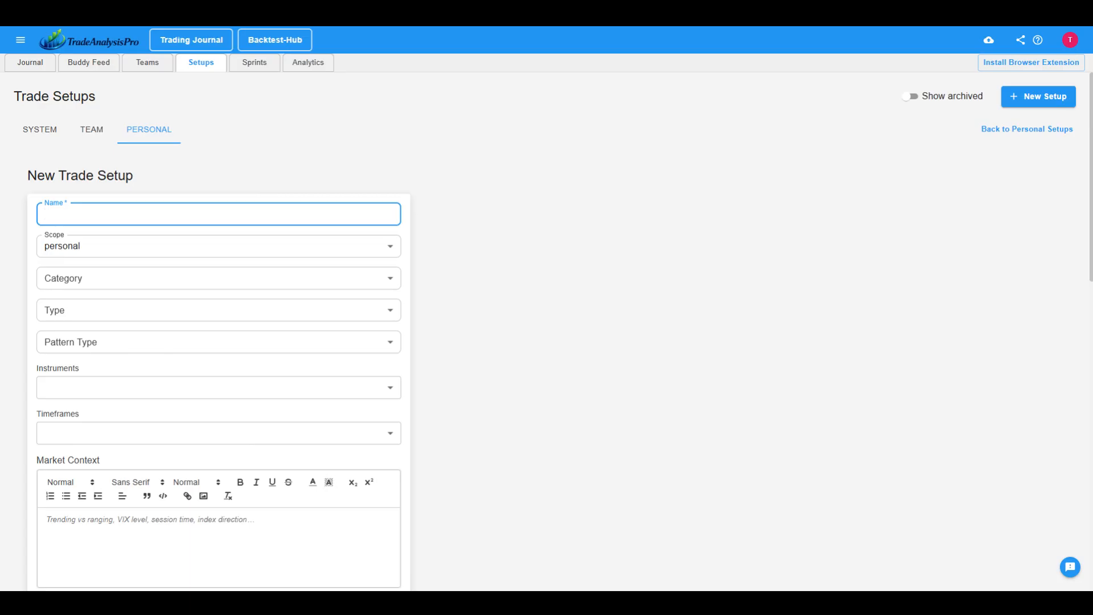
type("3EMA")
type("5")
key("Delete")
key("End")
type("PCO 50 EMA")
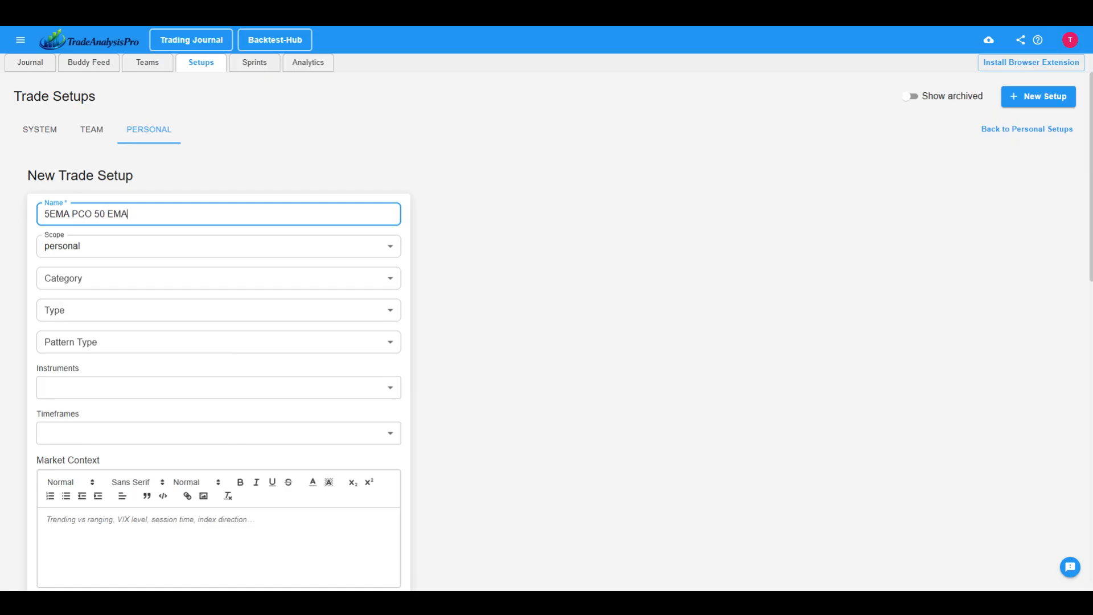
Keep the setup's scope as personal, and set its category to Price Action and its type to Bullish.
left_click(78, 251)
left_click(82, 251)
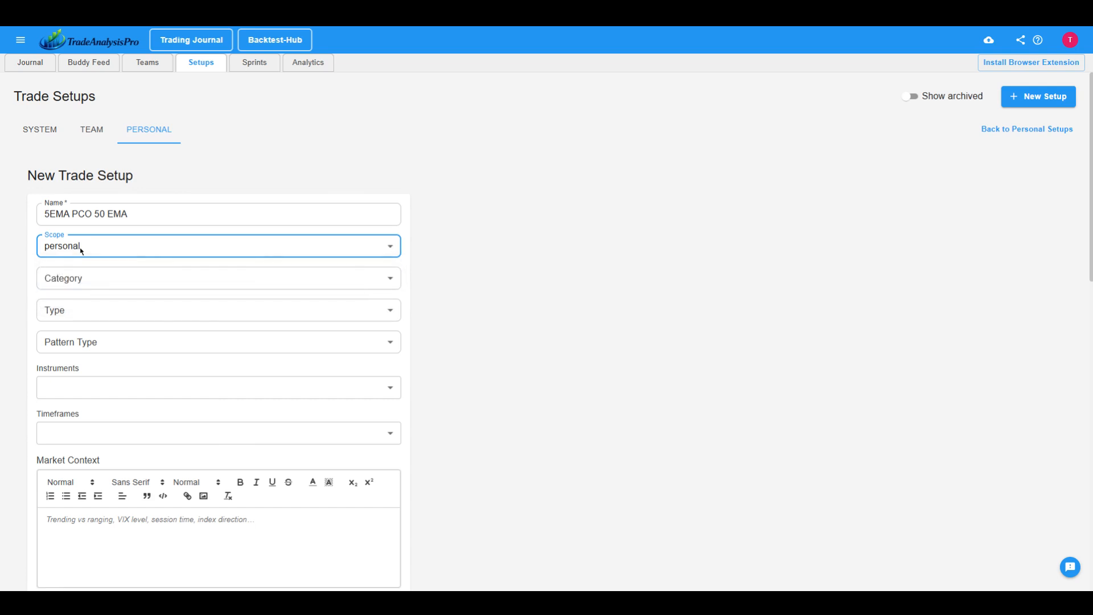
left_click(88, 277)
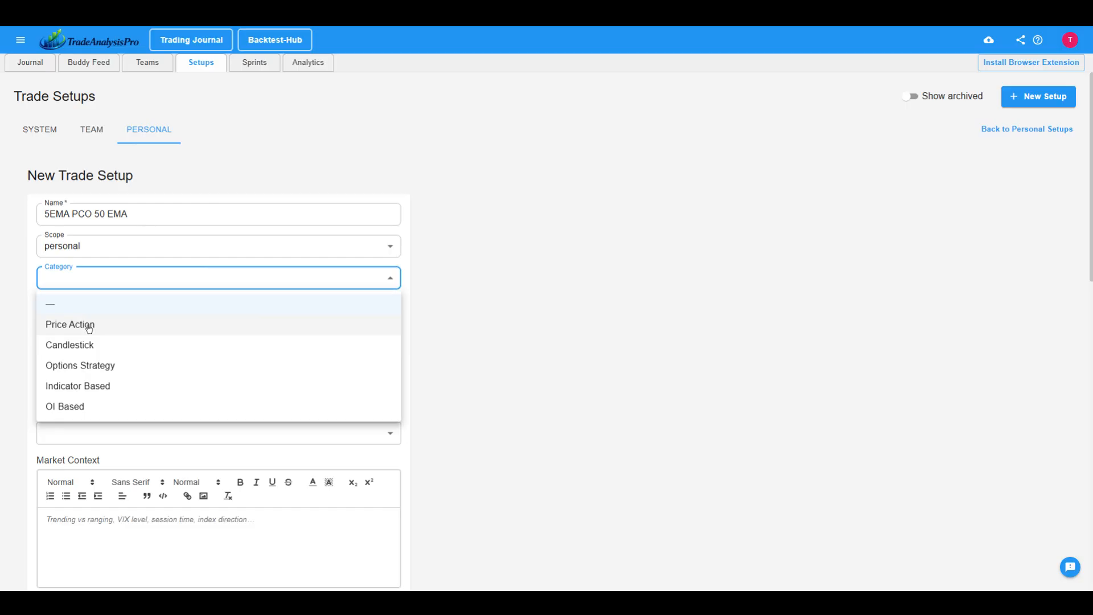
left_click(90, 328)
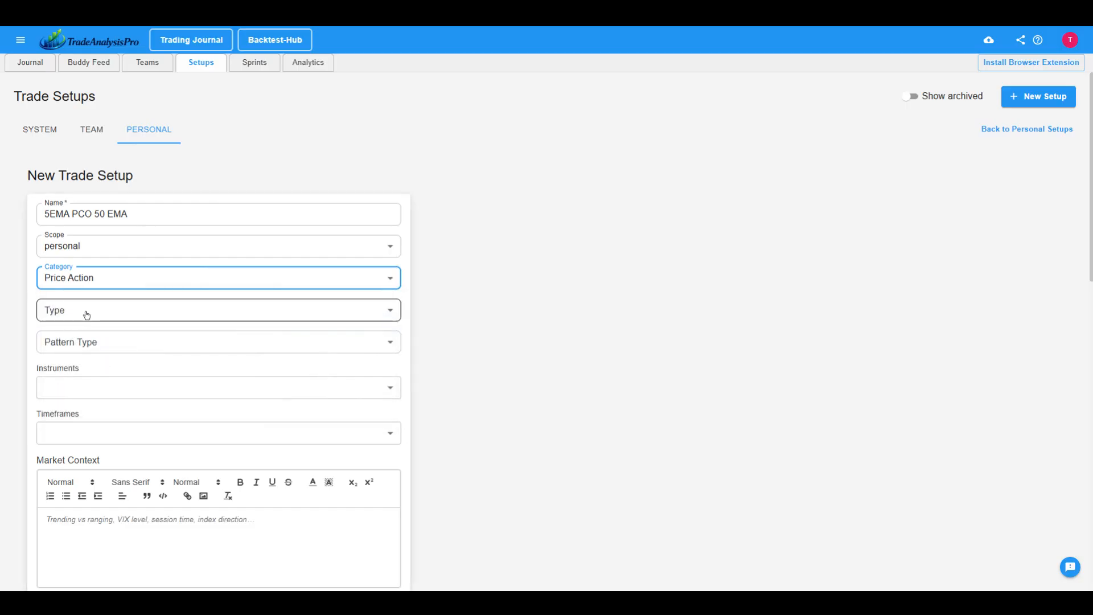
left_click(86, 313)
left_click(80, 358)
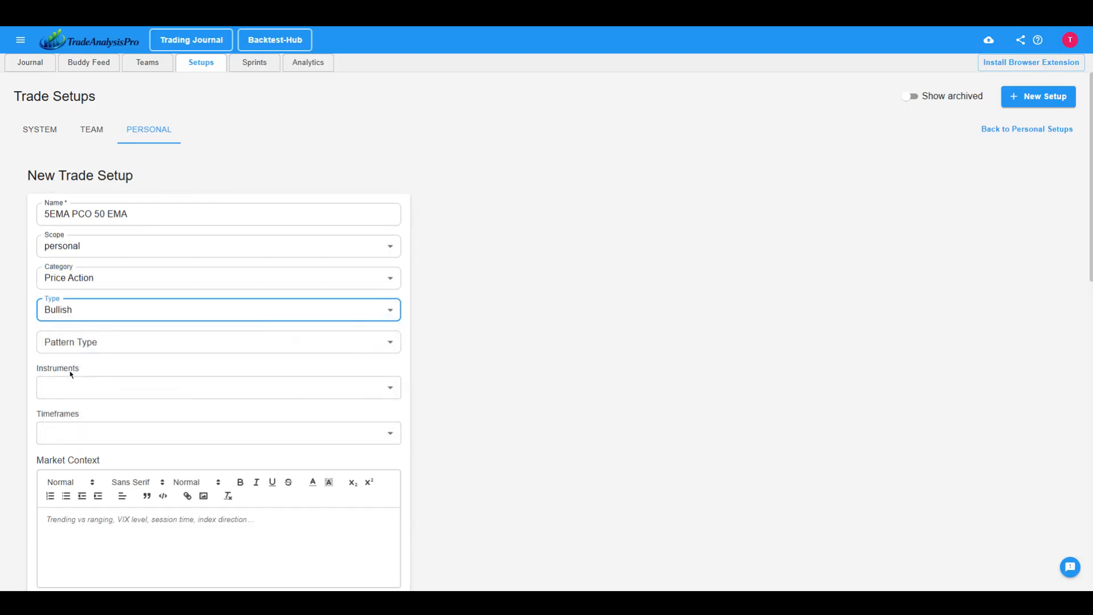
Set the setup's pattern type to Continuation and its instruments to all.
left_click(96, 345)
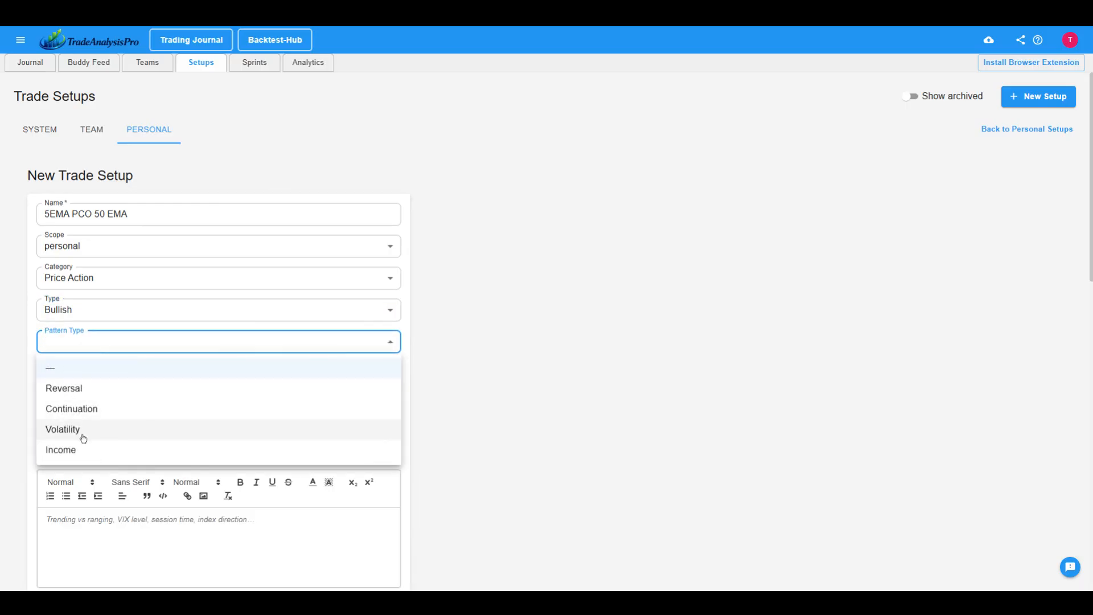
left_click(89, 412)
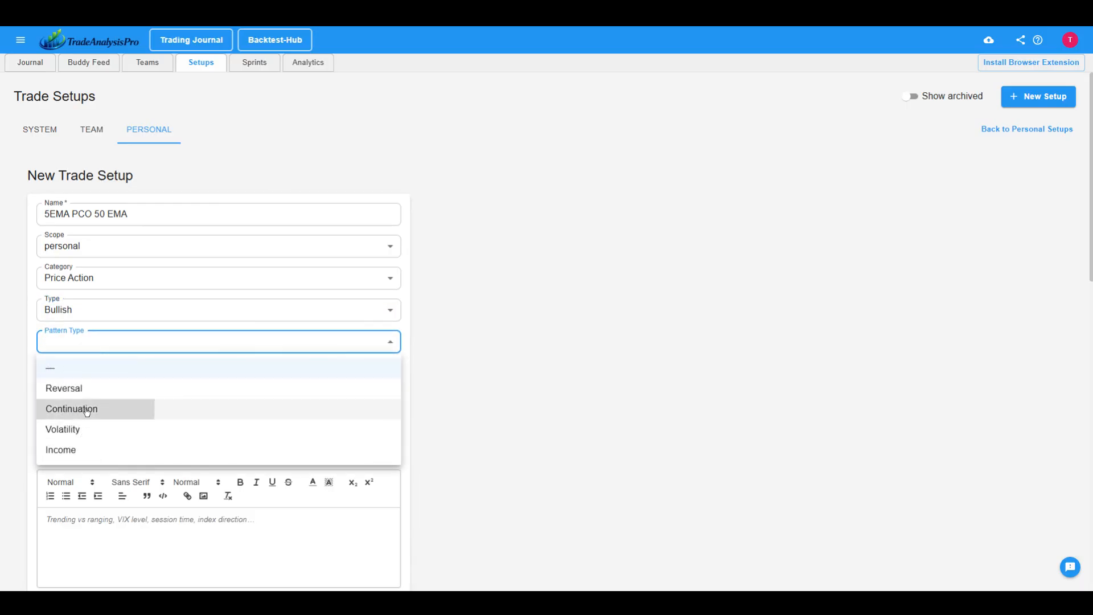
left_click(116, 386)
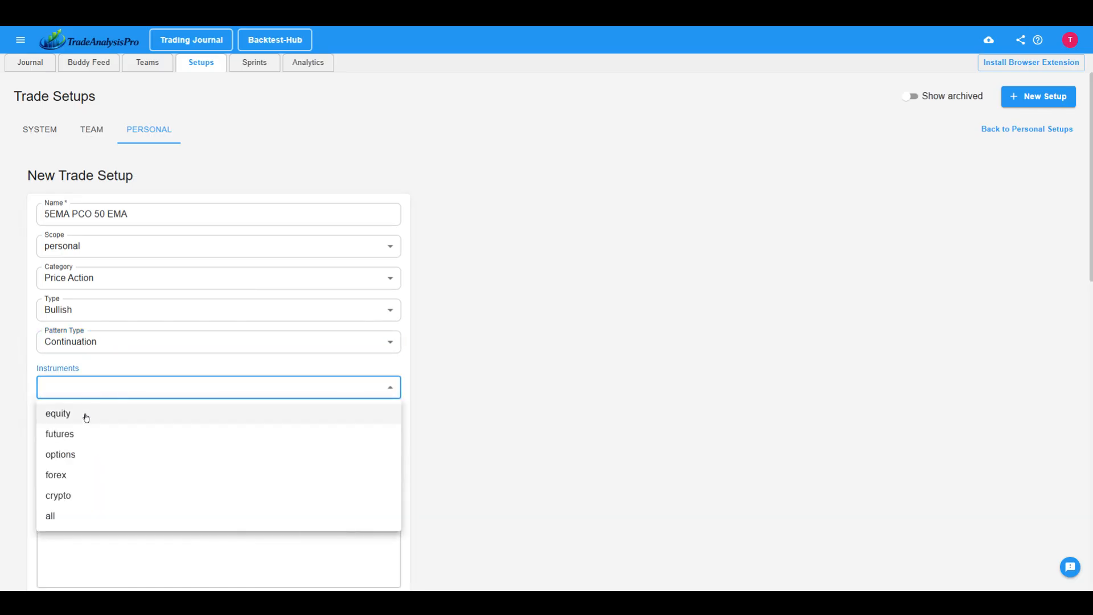
left_click(76, 522)
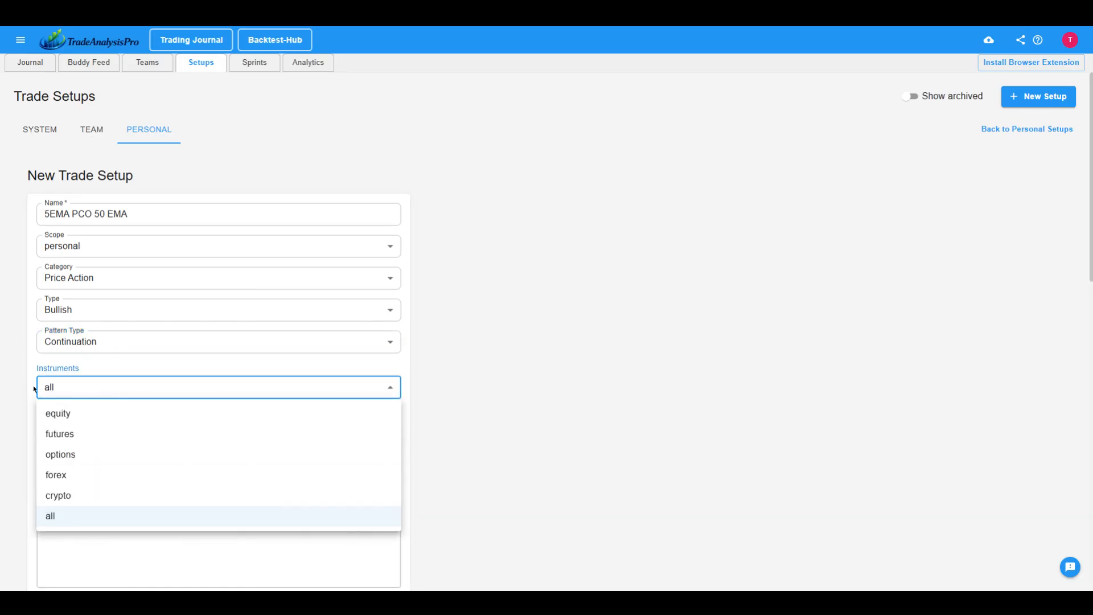
left_click(31, 376)
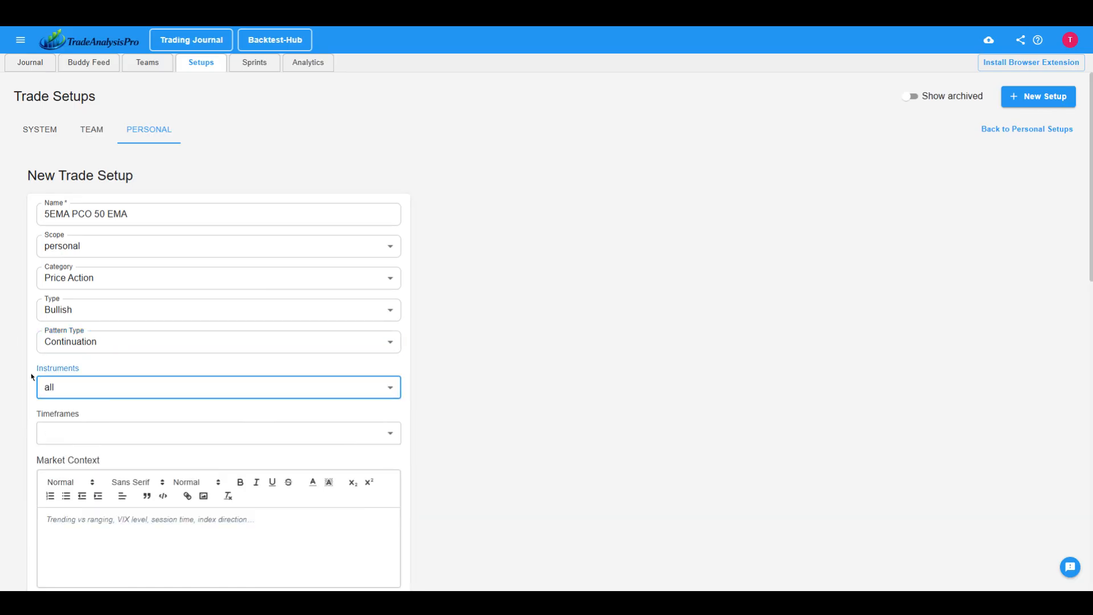
Enter "RSI > 40" as the confirmation criteria and "When RSI < 40" as the invalidation conditions.
scroll(130, 408, "down", 2)
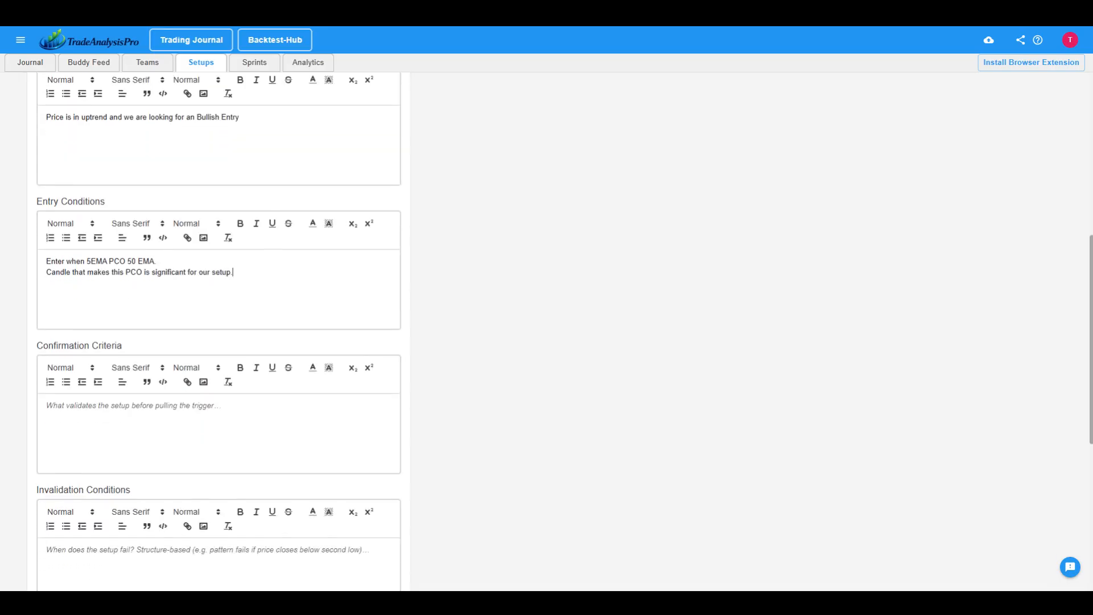
scroll(198, 513, "down", 2)
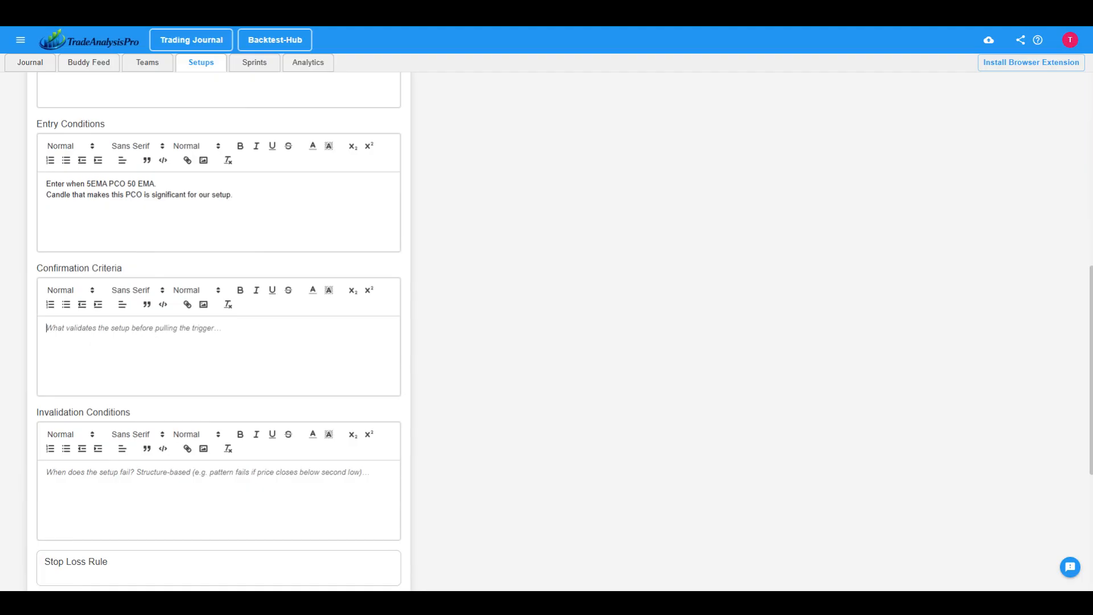
type("RSI")
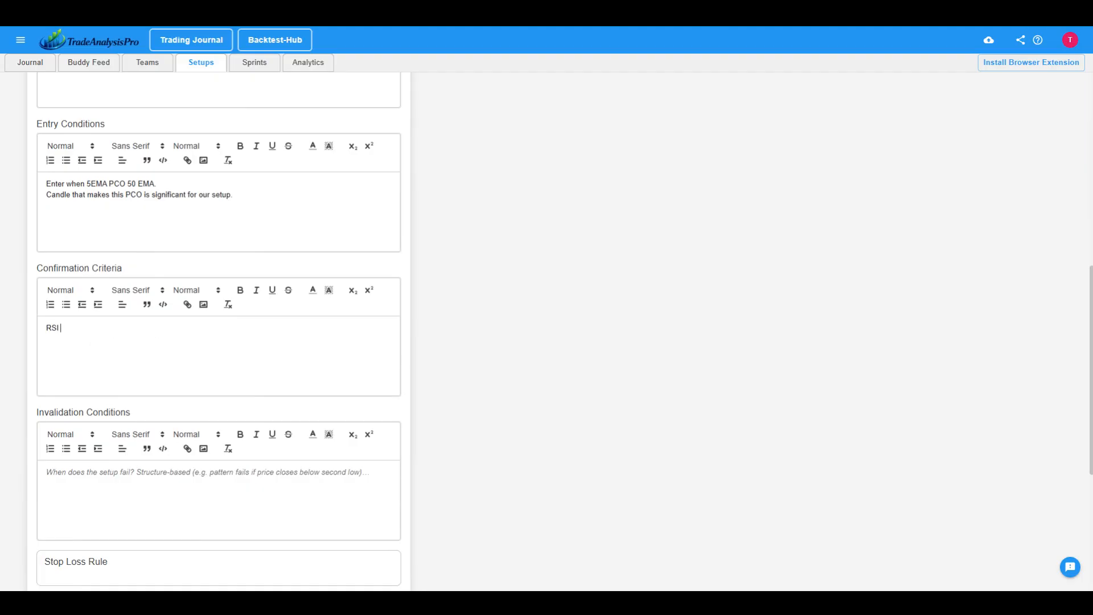
type(" > 40")
left_click(165, 478)
type("When RSI")
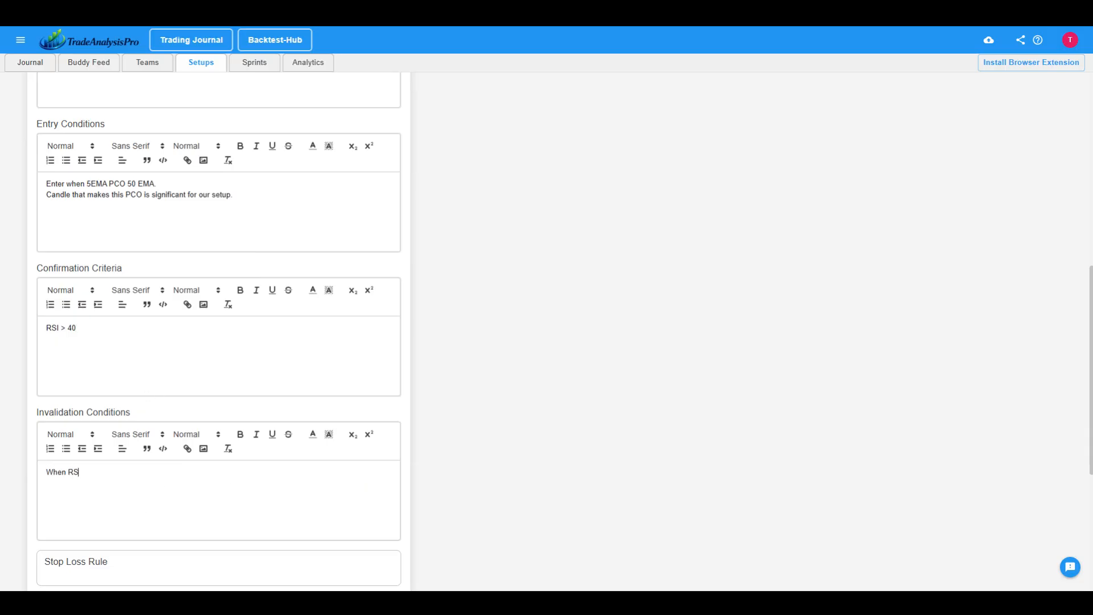
type(" < 40")
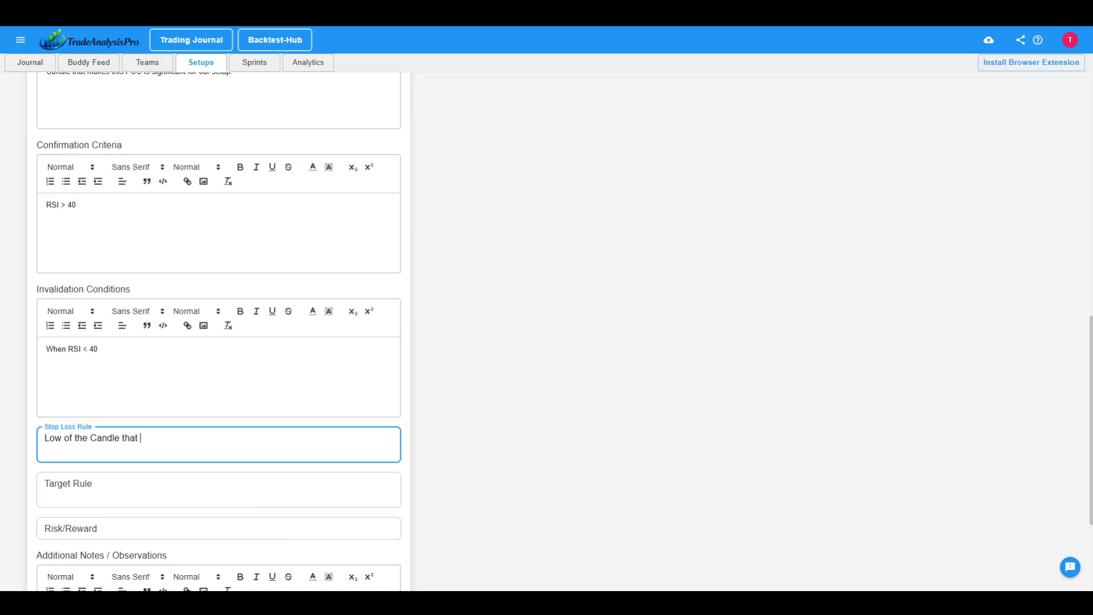
Enter the stop loss rule "Low of the Candle that did 5EMA PCO 50EMA".
type("did 5EMA PCO 50EMA")
Enter "Next Resistance" as the setup's target rule.
left_click(99, 490)
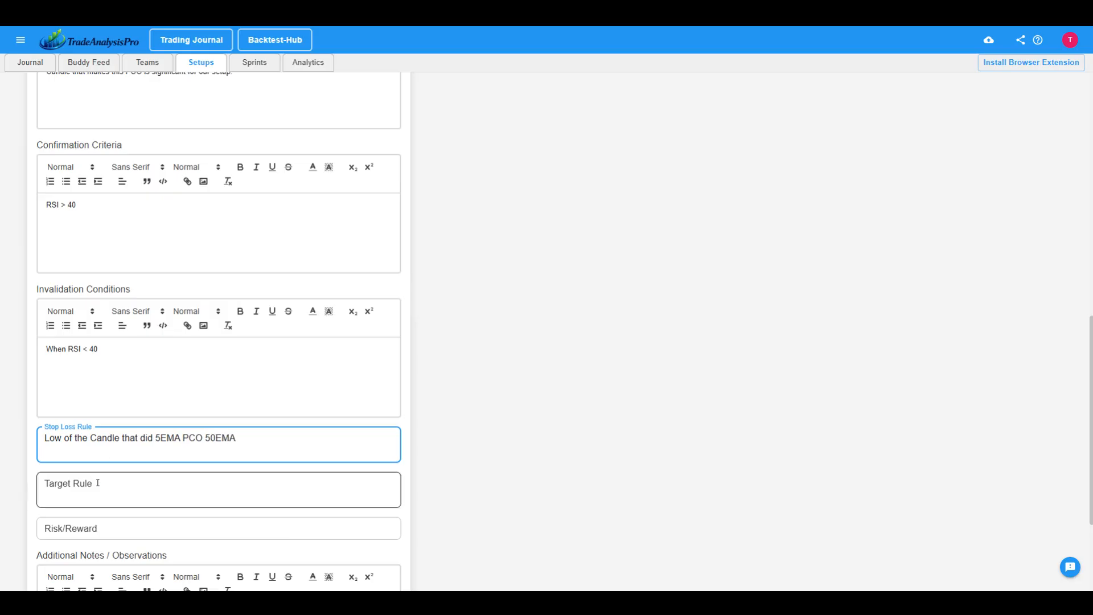
type("Ne")
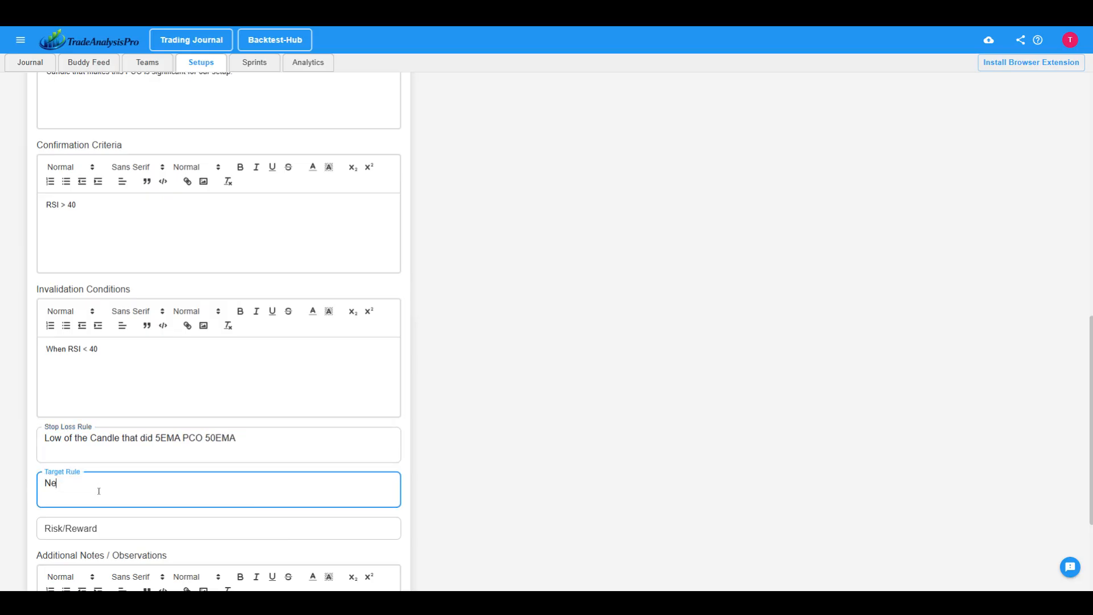
type("xt Resitance")
left_click(87, 485)
type("s")
Set the setup's risk/reward to 1:2 and save the setup.
left_click(98, 528)
type("1:2")
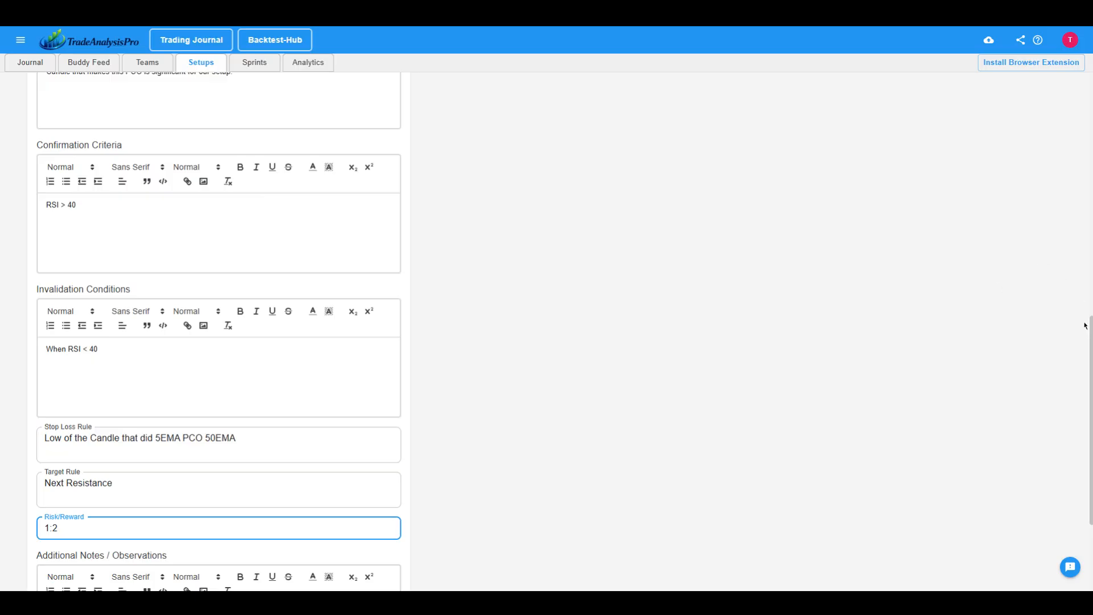
scroll(1082, 341, "down", 3)
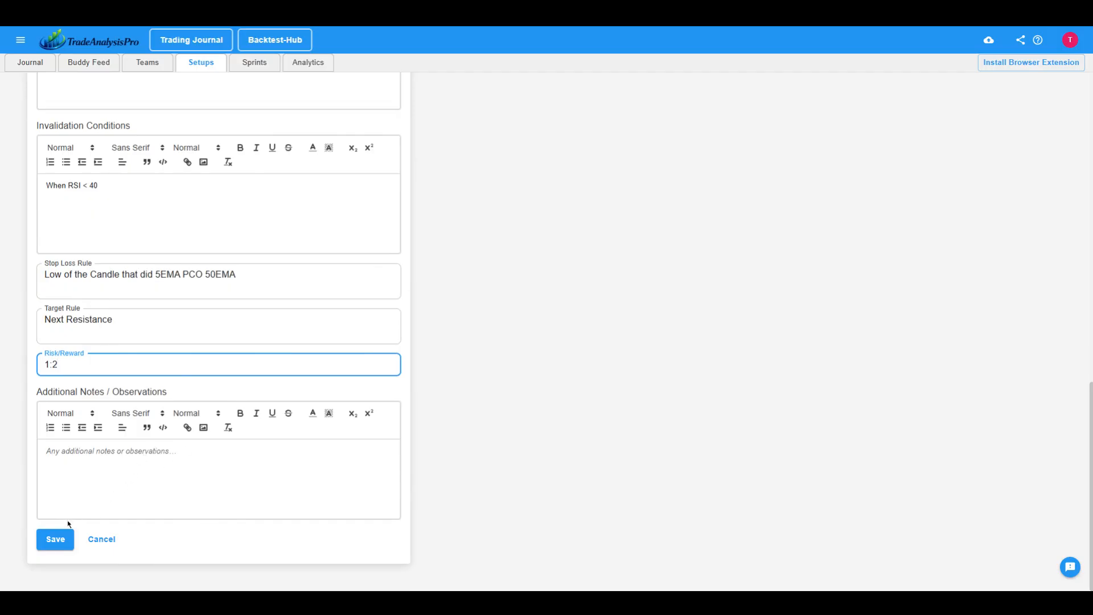
left_click(54, 542)
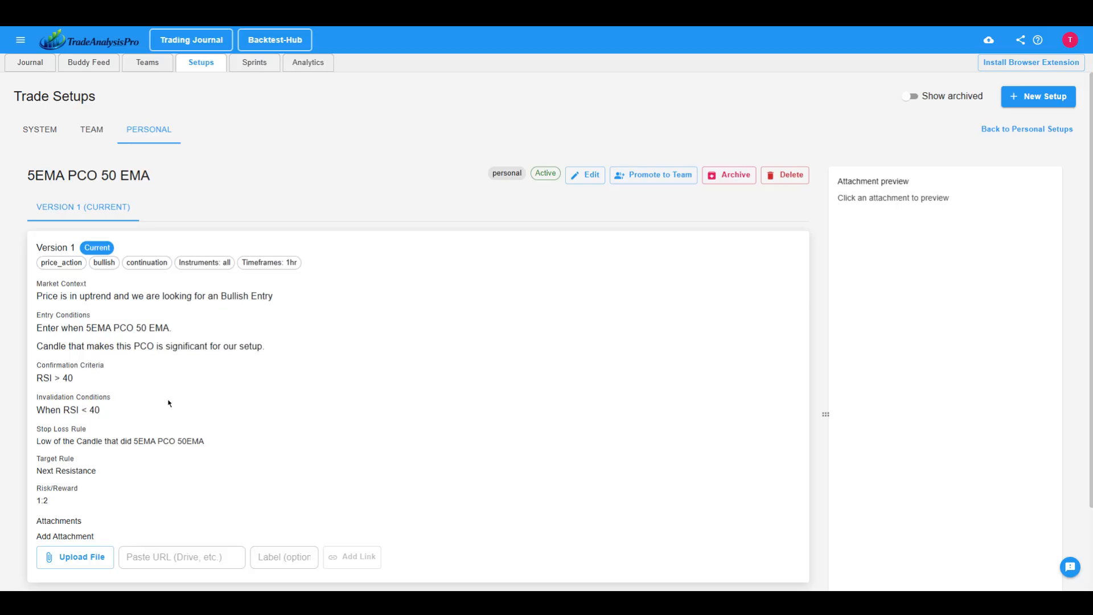
Promote the 5EMA PCO 50 EMA setup to the Active Traders Group team.
left_click(661, 180)
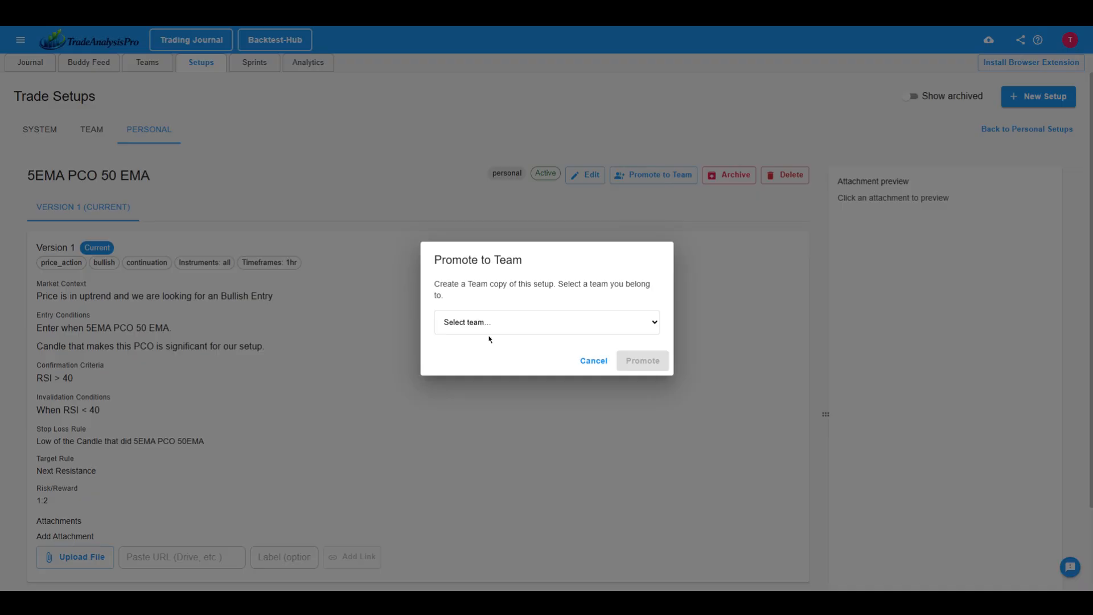
left_click(496, 354)
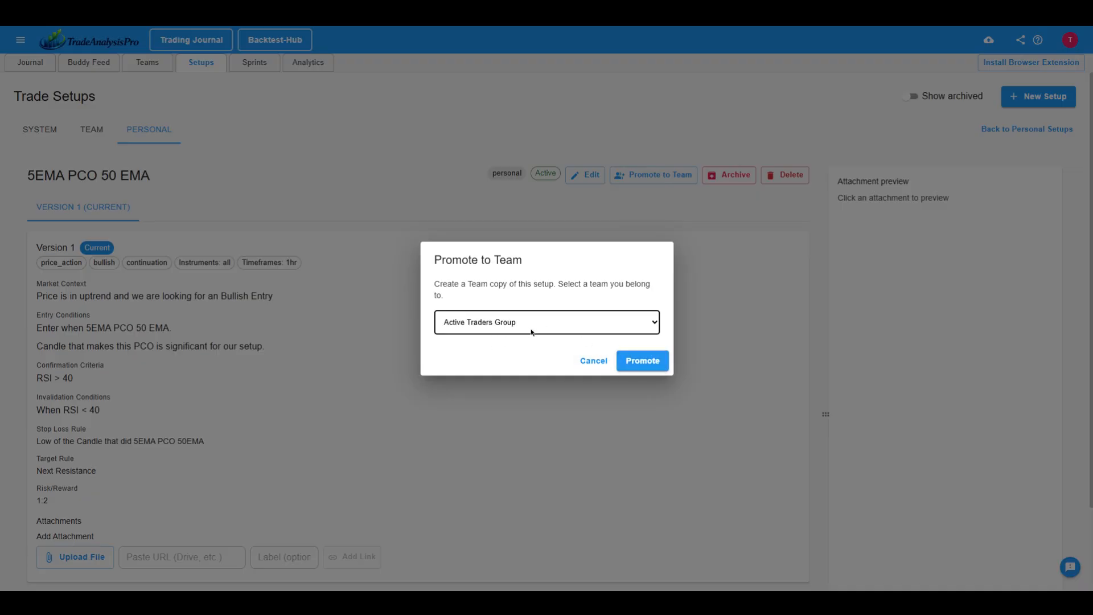
left_click(641, 360)
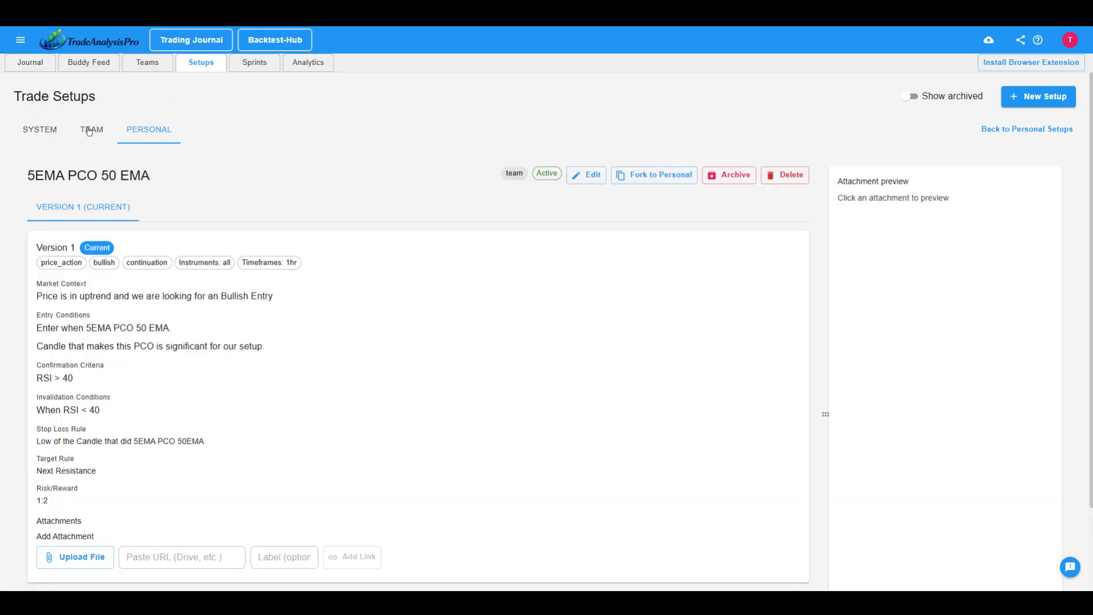
View the details of the 5EMA PCO 50 EMA setup among the Active Traders Group's team setups.
left_click(94, 132)
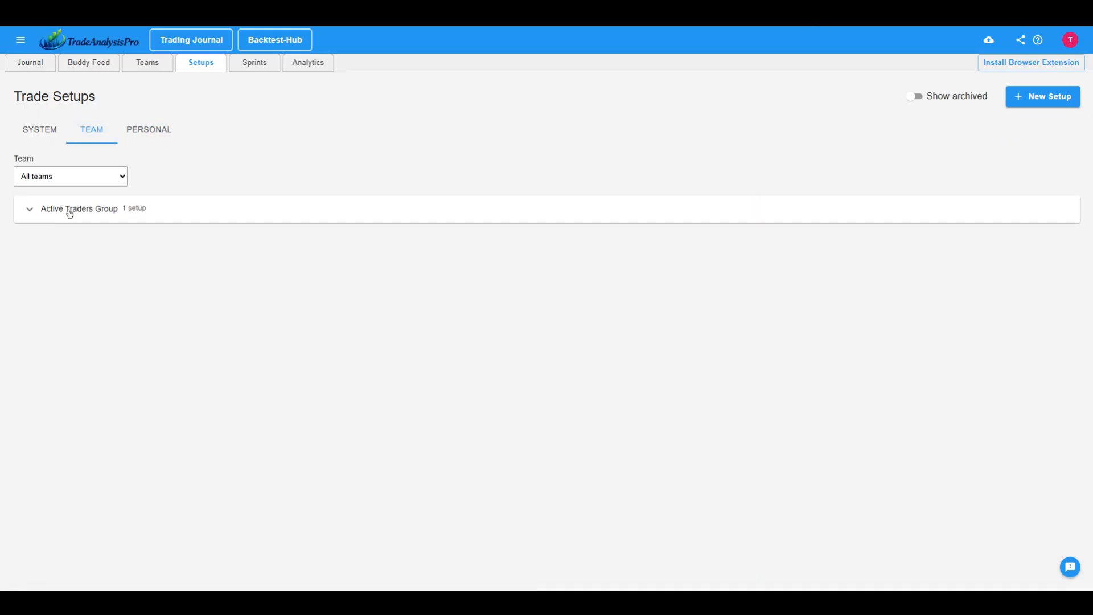
left_click(30, 210)
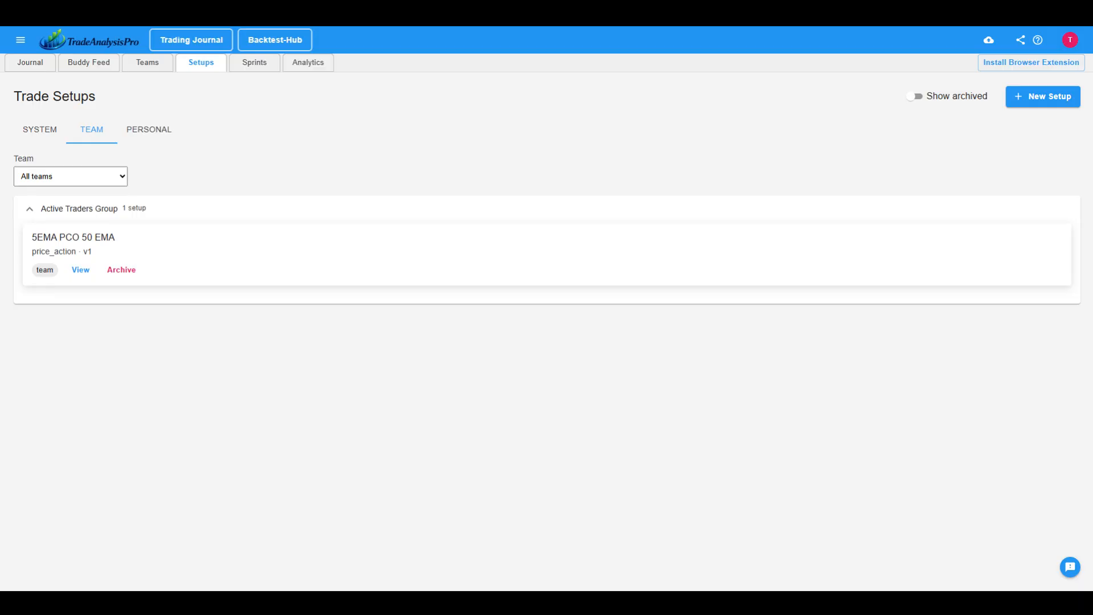
left_click(80, 270)
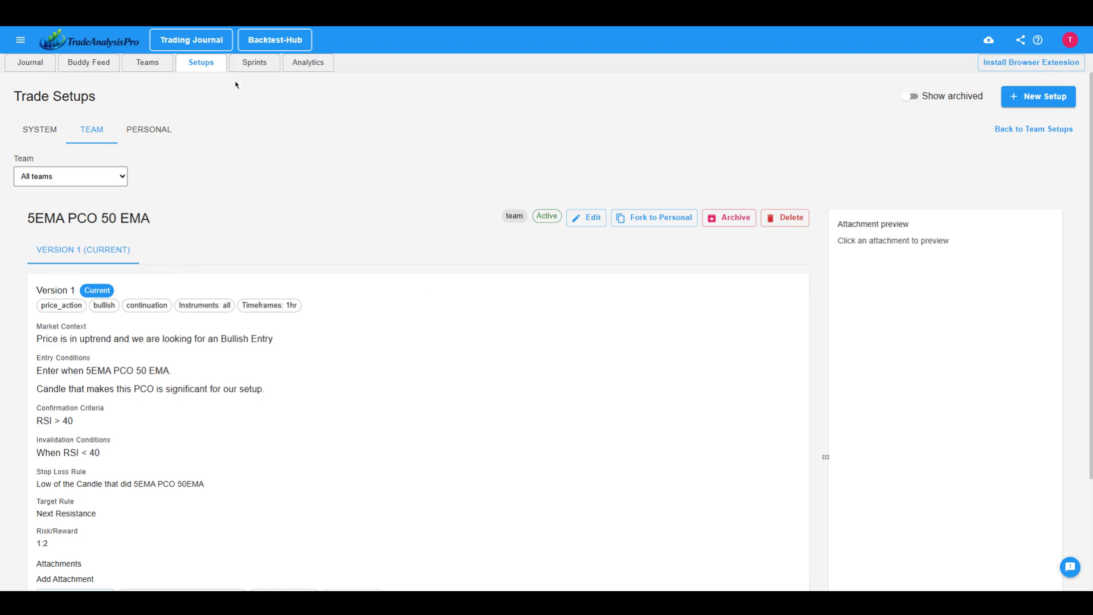
Start a new sprint and name it 5EMAPCO50EMA-Sprint-01.
left_click(255, 63)
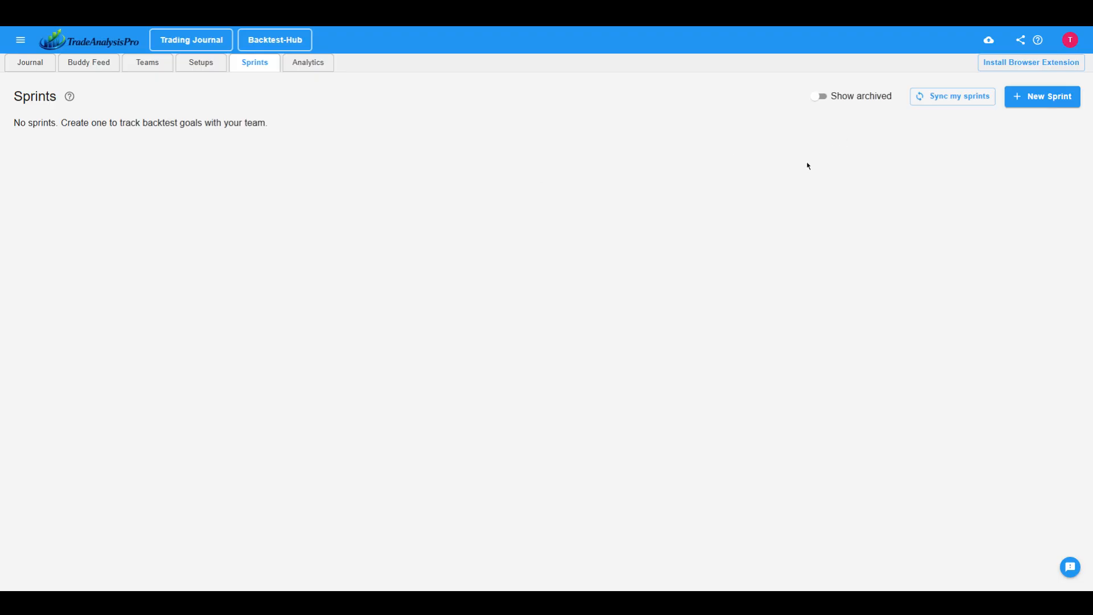
left_click(1036, 101)
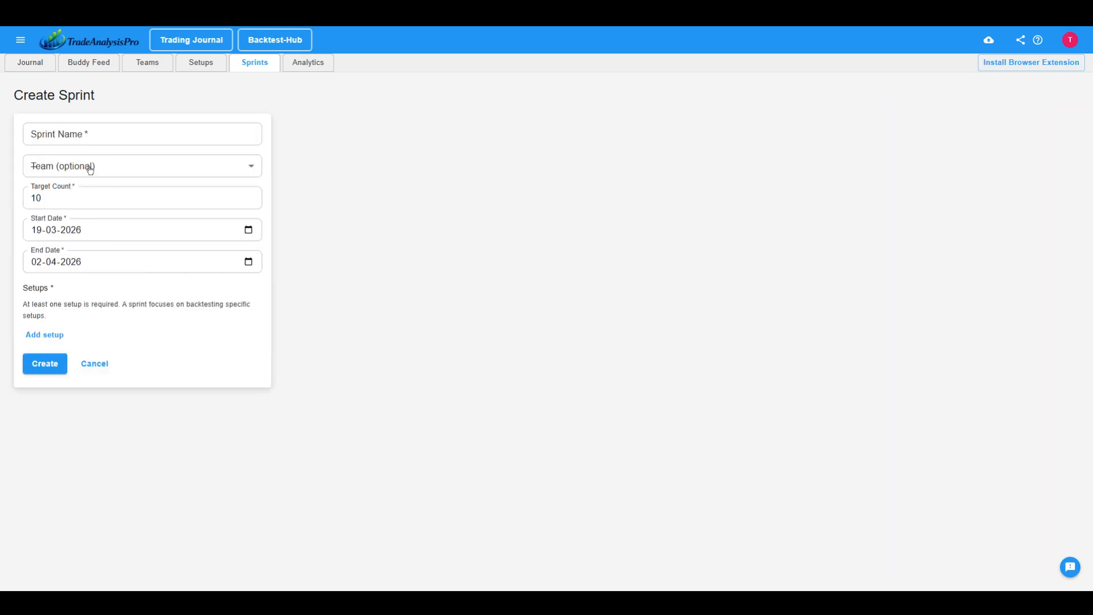
left_click(124, 132)
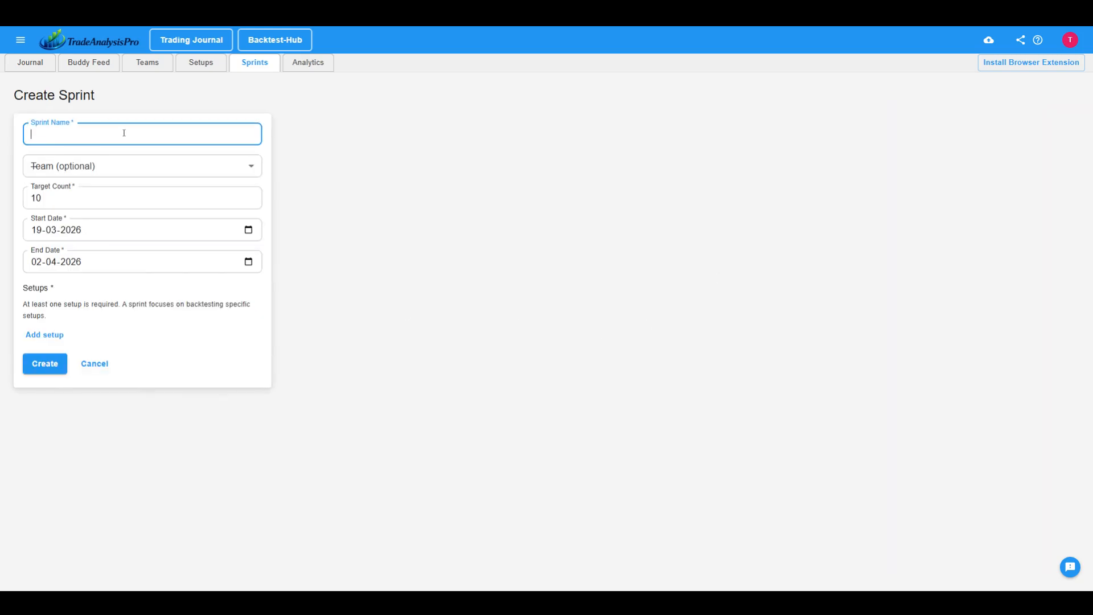
type("5EMAPCO50EMA-Sprint-01")
Keep the sprint's start date at 19-03-2026 and set its end date to 25-03-2026.
left_click(250, 234)
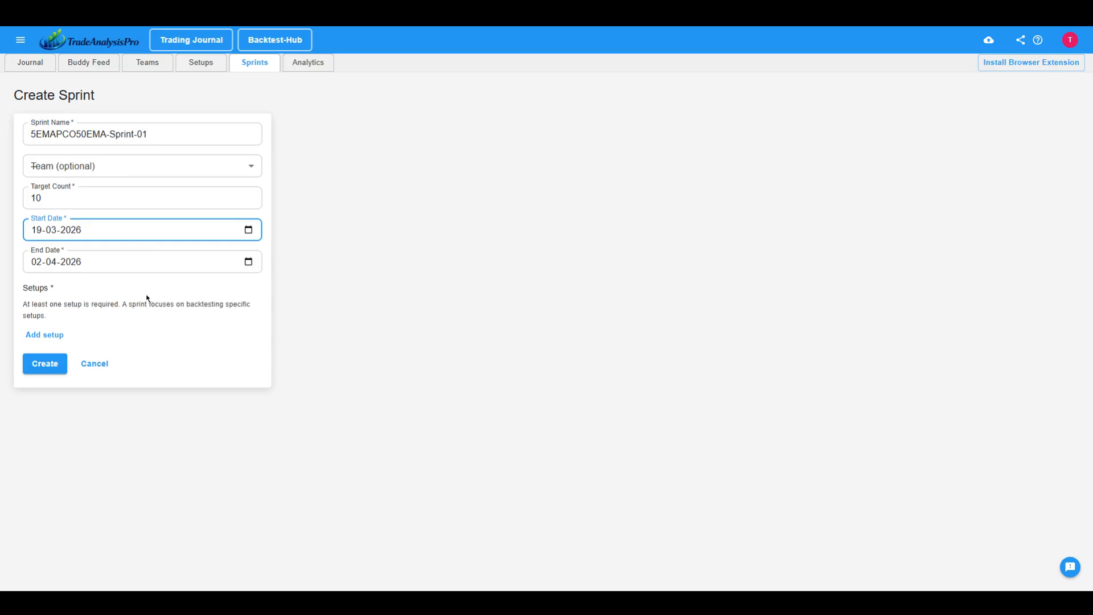
left_click(250, 262)
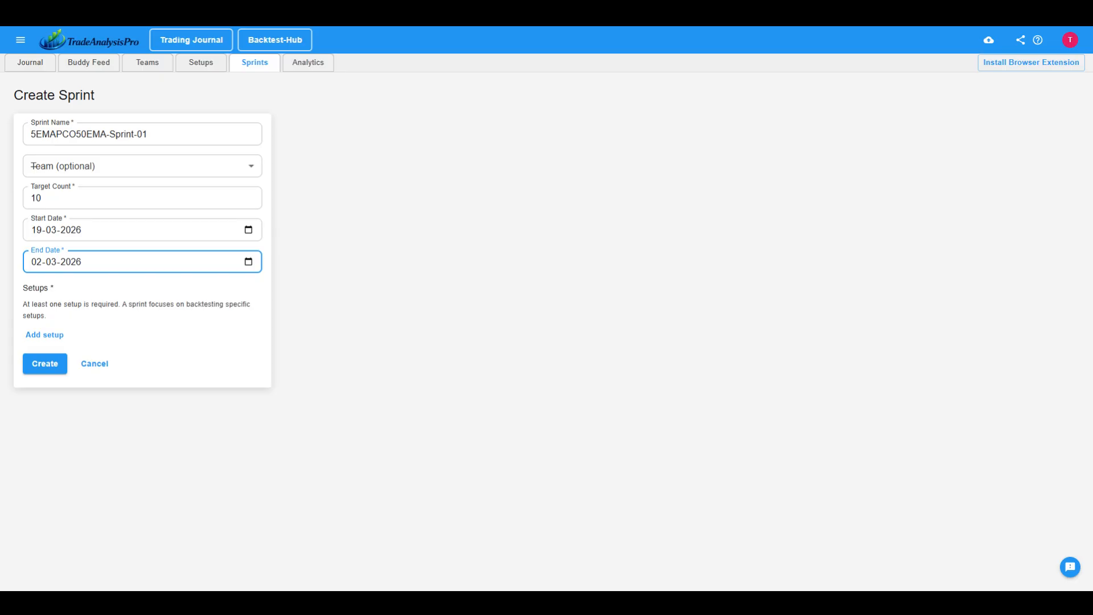
left_click(94, 360)
Add the setup 5EMA PCO 50 EMA v1 to the sprint and set its target to 10.
left_click(46, 337)
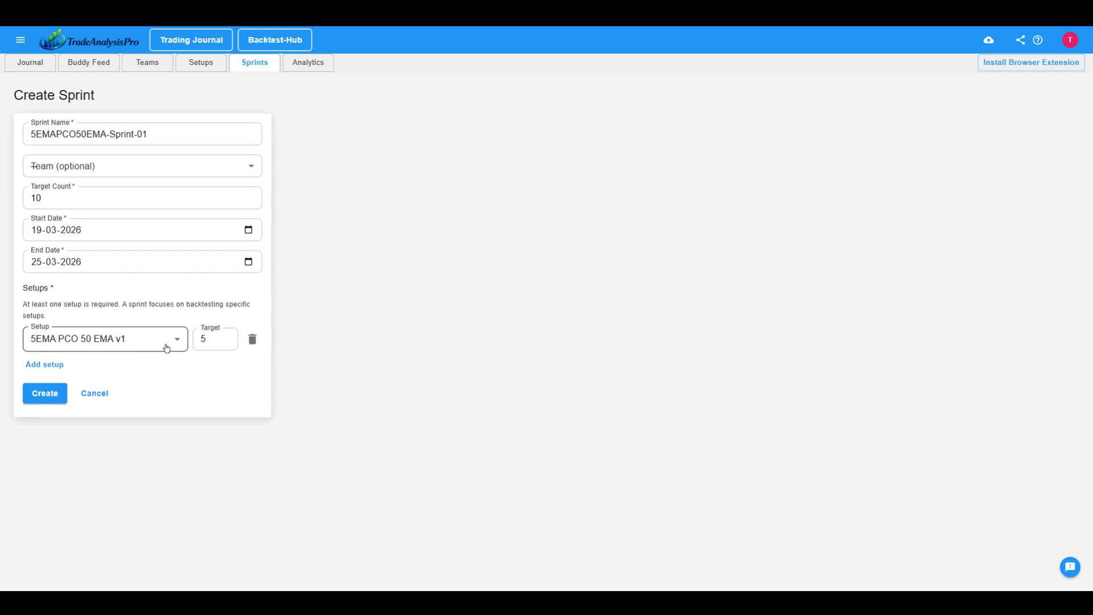
left_click(206, 339)
type("10")
key("BackSpace")
key("BackSpace")
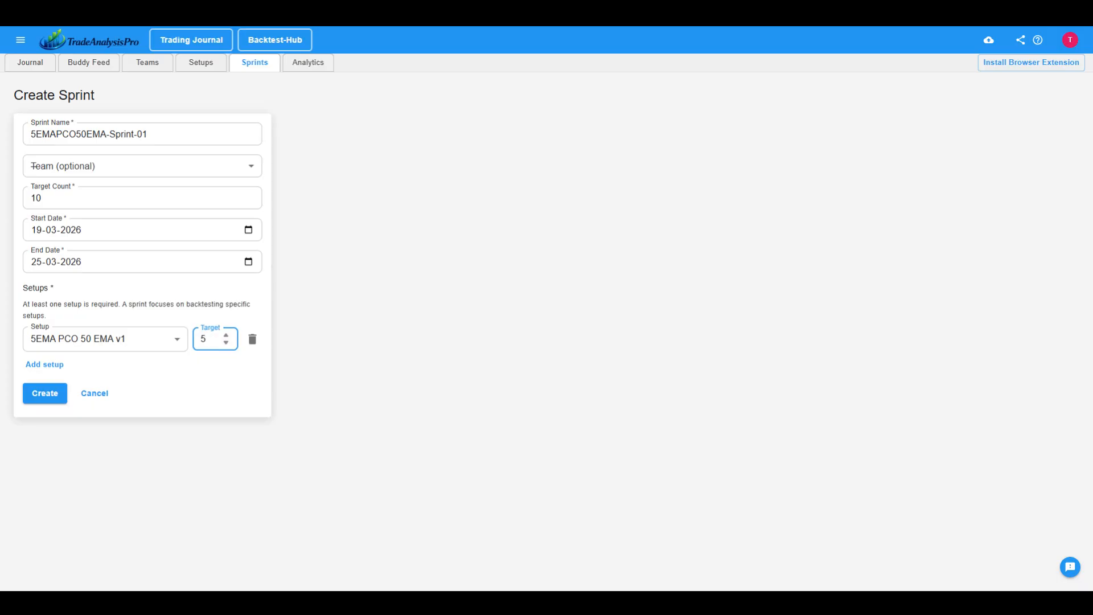
key("ctrl+a")
type("10")
Add extra setup rows to the sprint and delete them again, keeping only the first row.
left_click(55, 366)
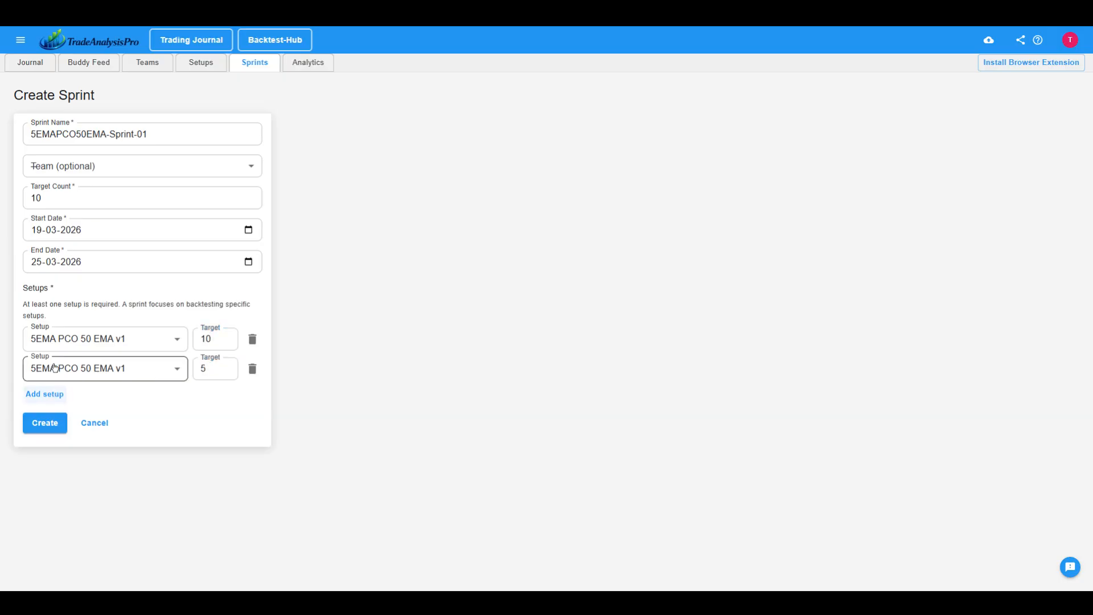
left_click(253, 370)
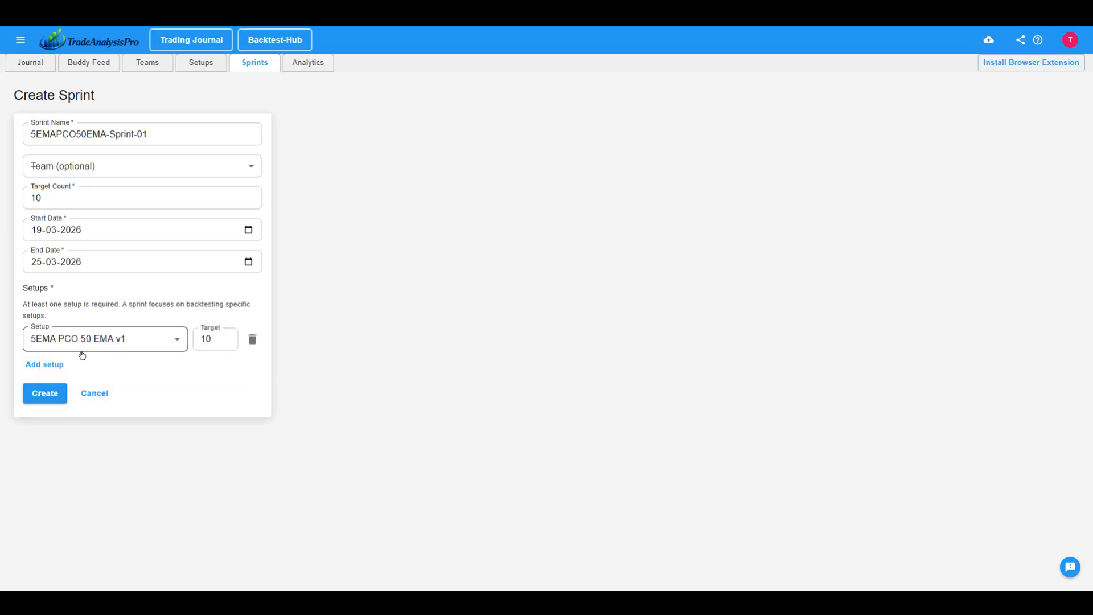
left_click(47, 368)
left_click(50, 394)
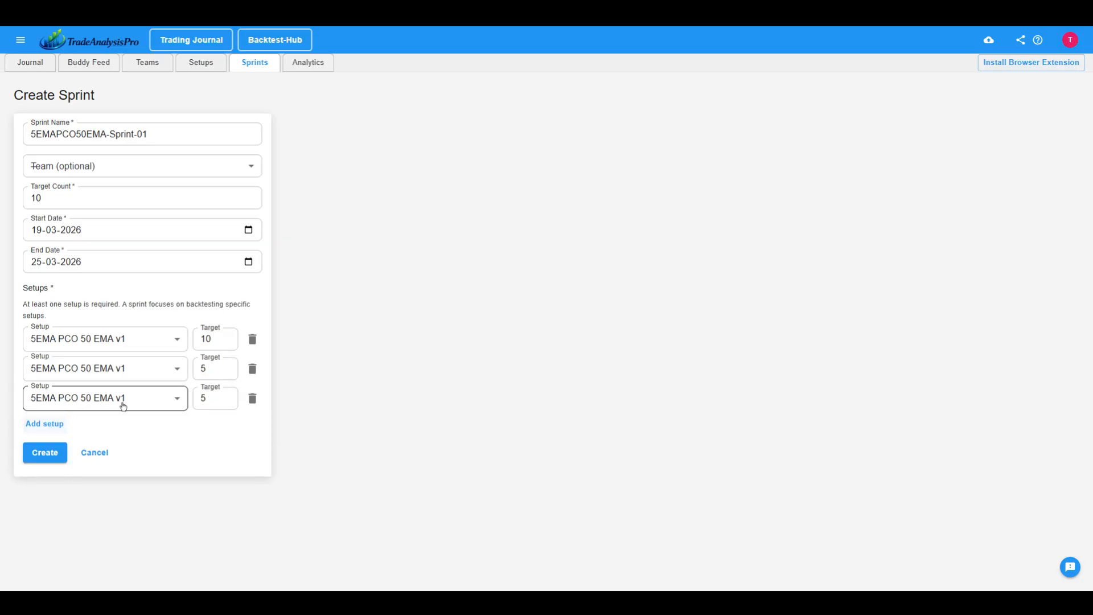
left_click(253, 398)
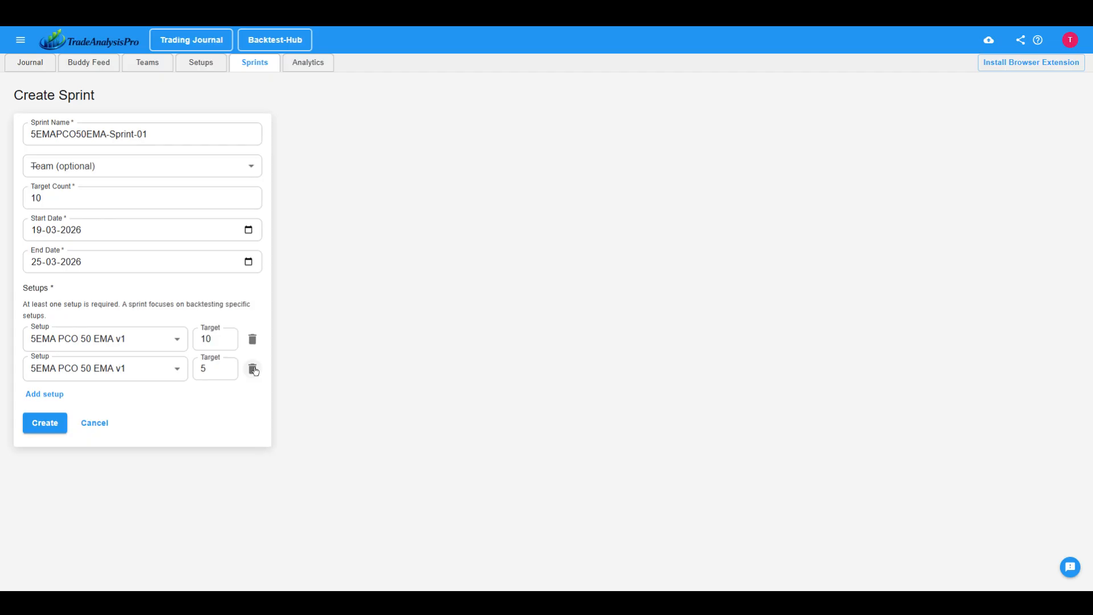
left_click(253, 370)
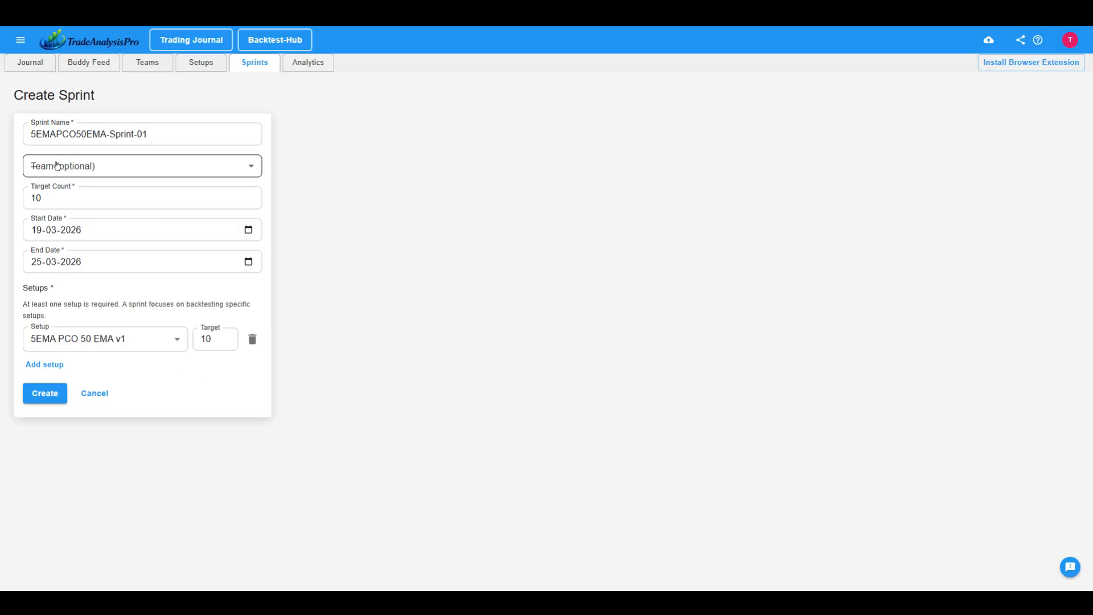
Assign the sprint to the Active Traders Group team and create it.
left_click(107, 167)
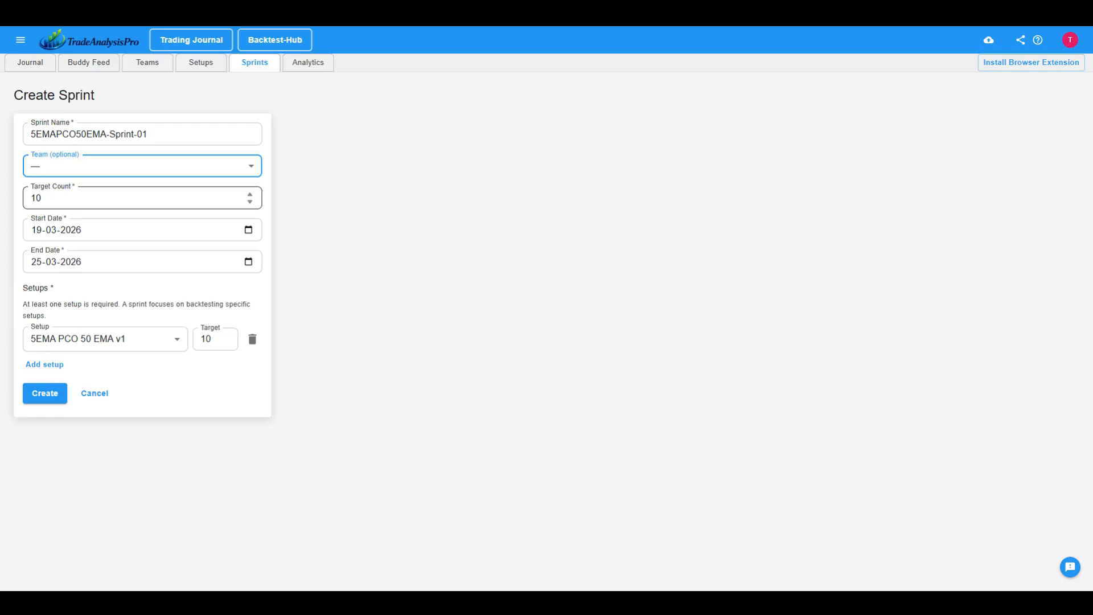
left_click(72, 196)
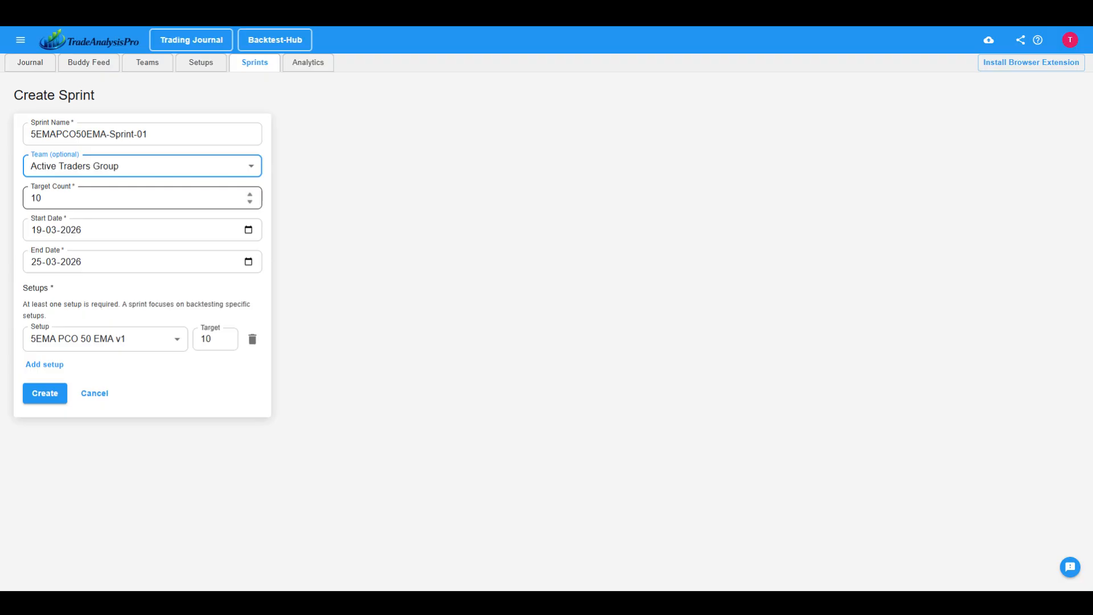
left_click(52, 394)
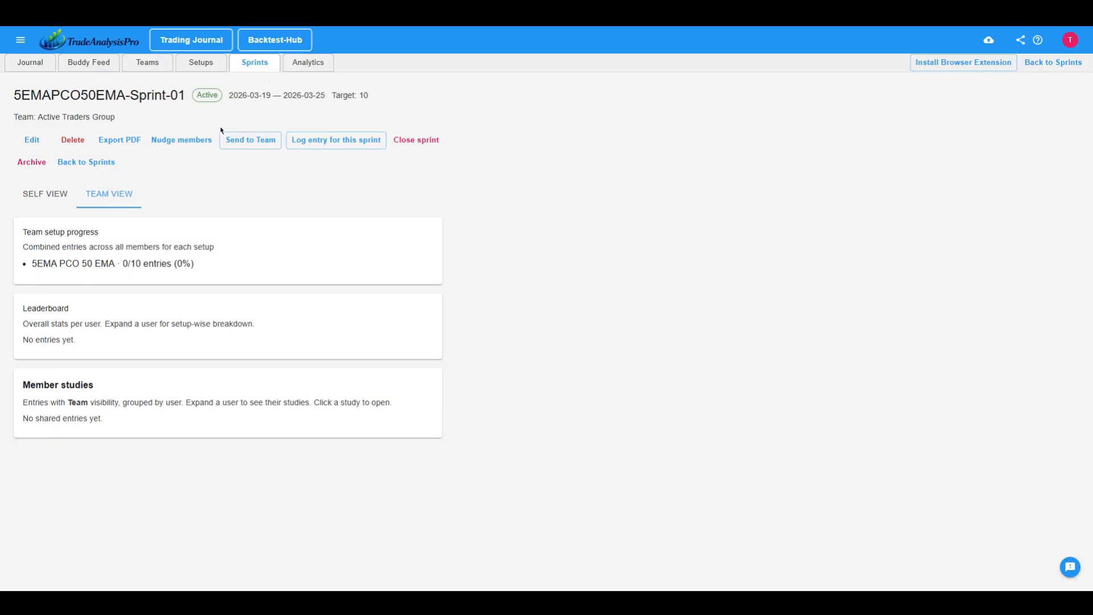
Examine the new sprint's dates and target, and compare its personal and team progress views.
left_click_drag(24, 100, 320, 95)
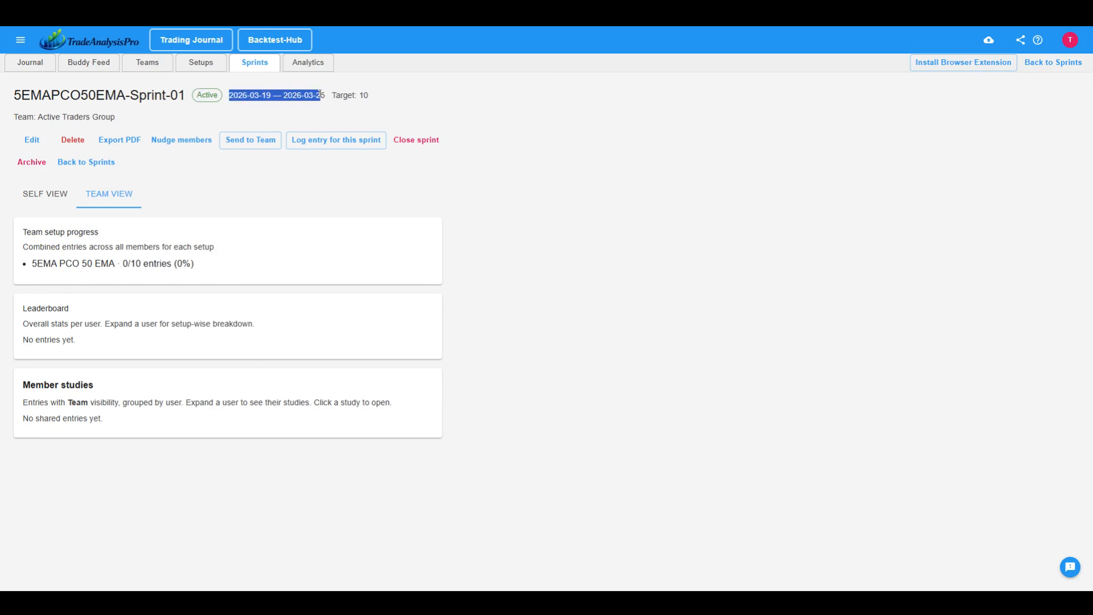
left_click_drag(387, 99, 316, 96)
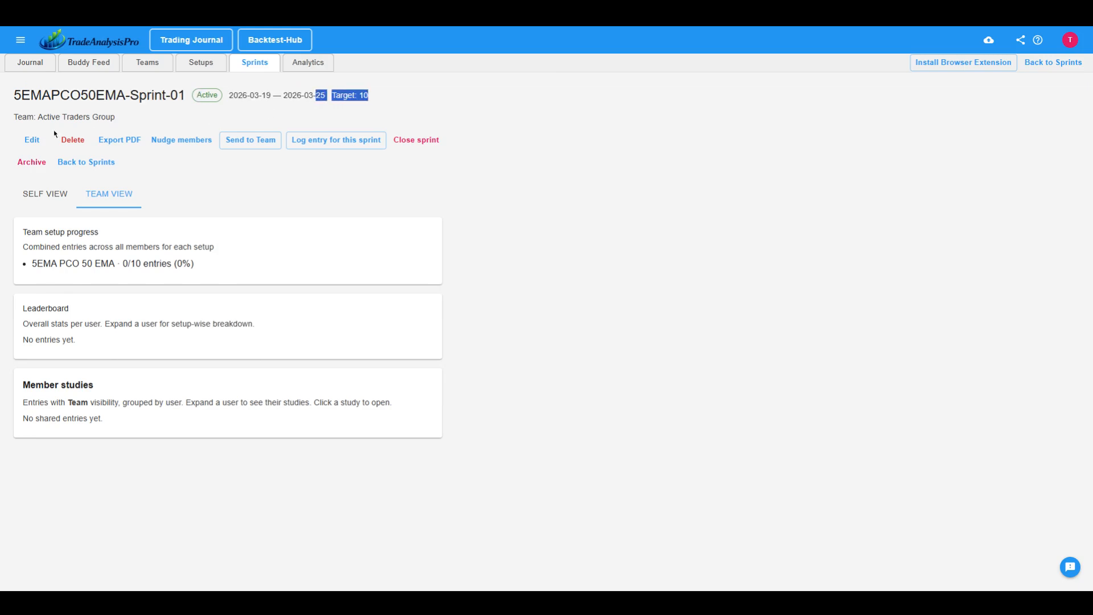
left_click(46, 197)
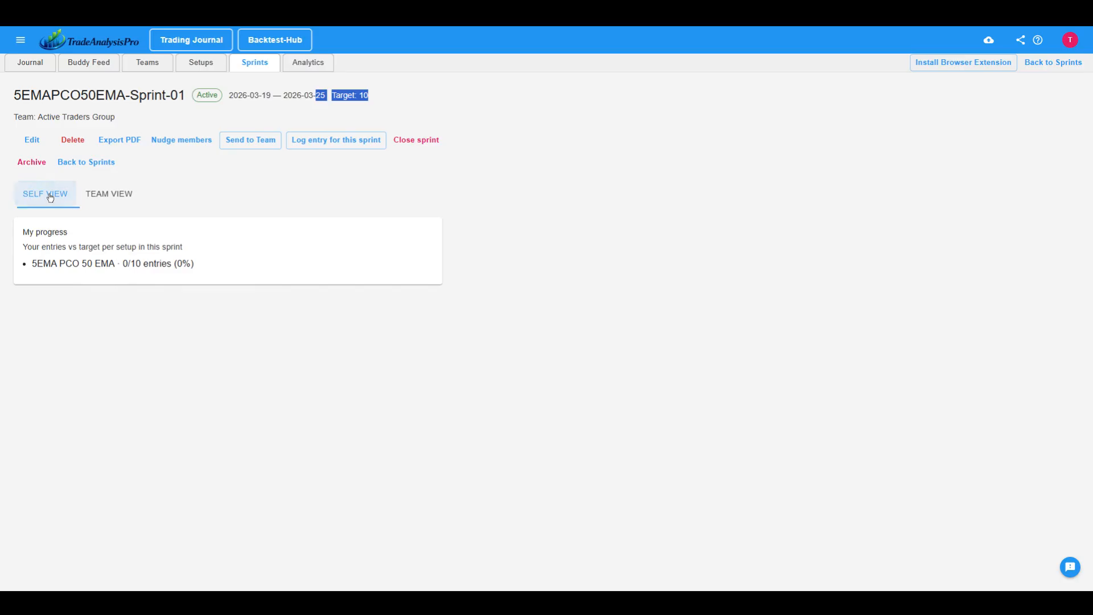
left_click(111, 197)
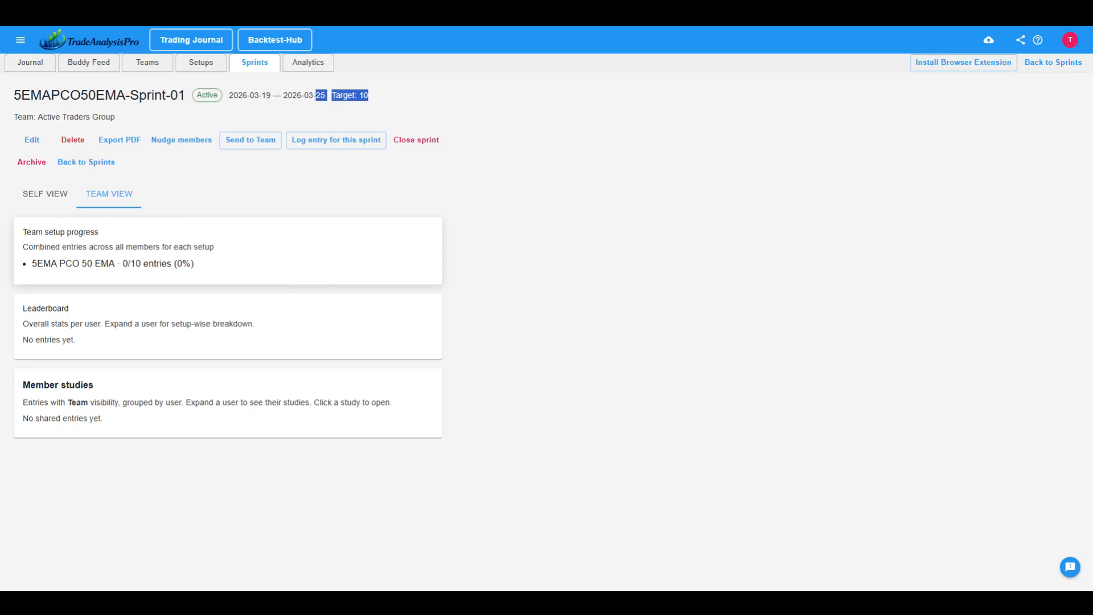
left_click(35, 192)
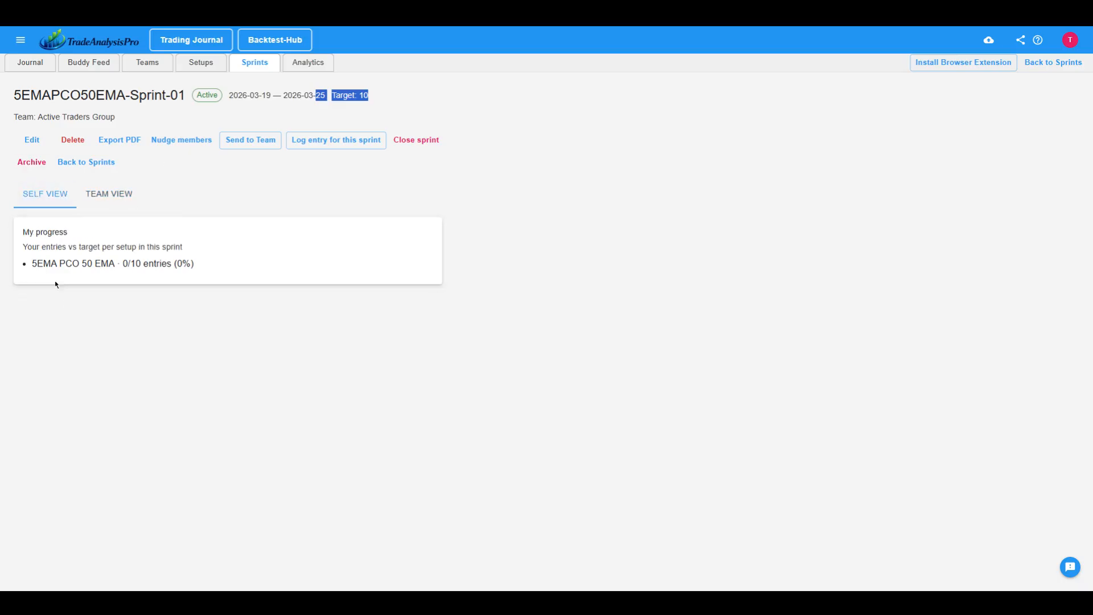